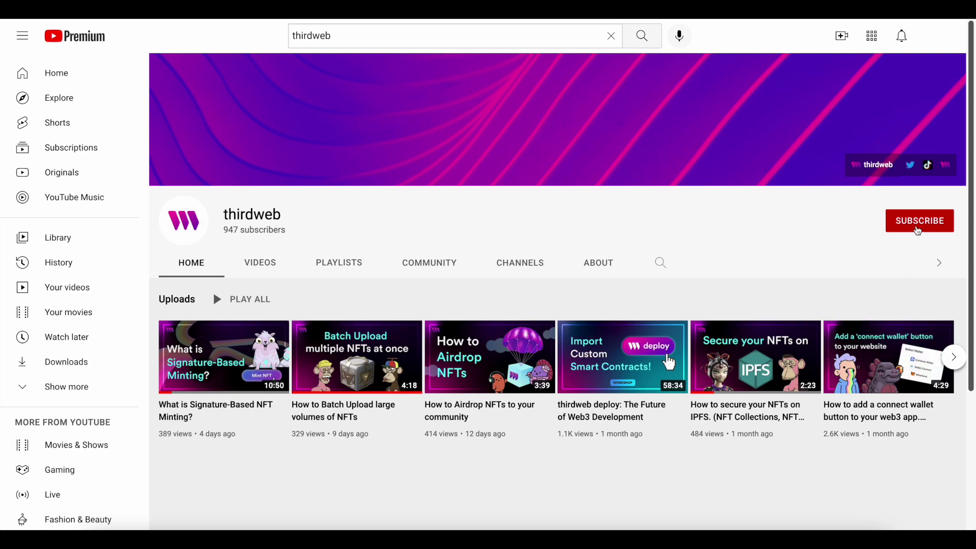
Step: Subscribe to the thirdweb YouTube channel and view its bell notification options
click(919, 231)
click(945, 221)
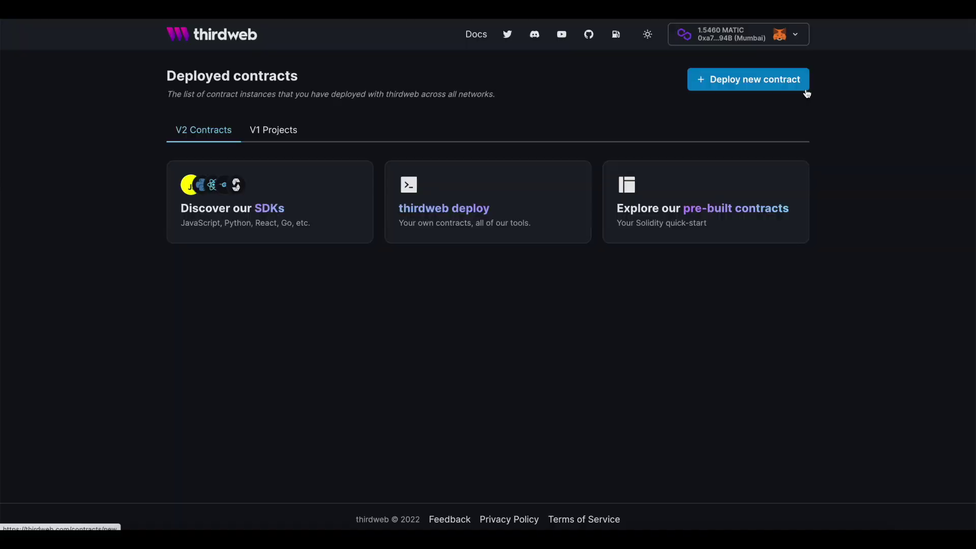
click(806, 90)
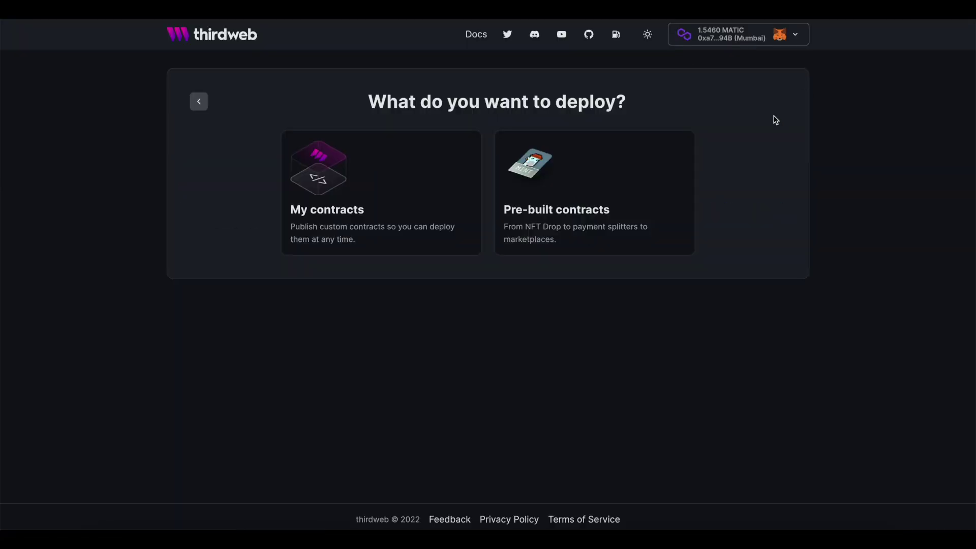
Step: Choose the pre-built NFT Collection contract under Create NFTs and Tokens and expand the Network / Chain list
click(677, 199)
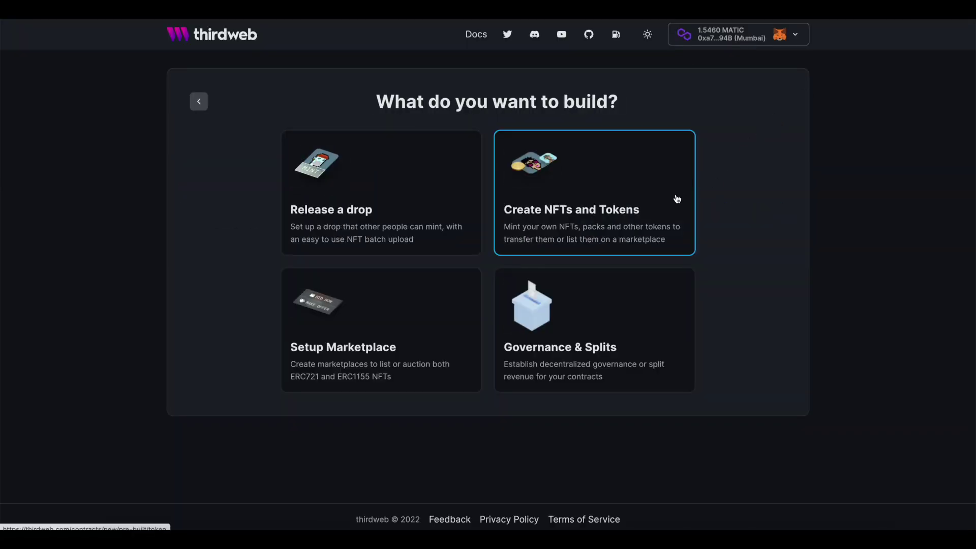
click(620, 194)
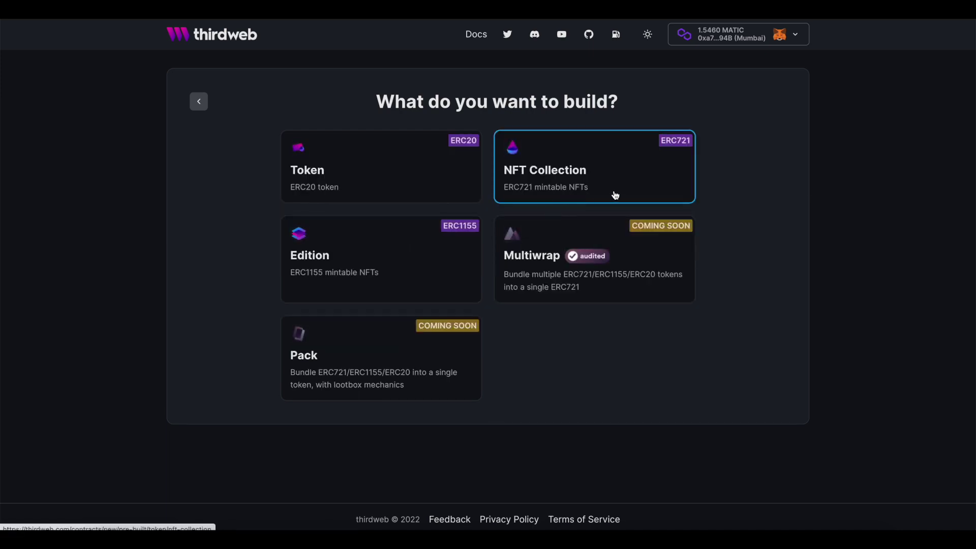
click(615, 195)
scroll(636, 210, down, 3)
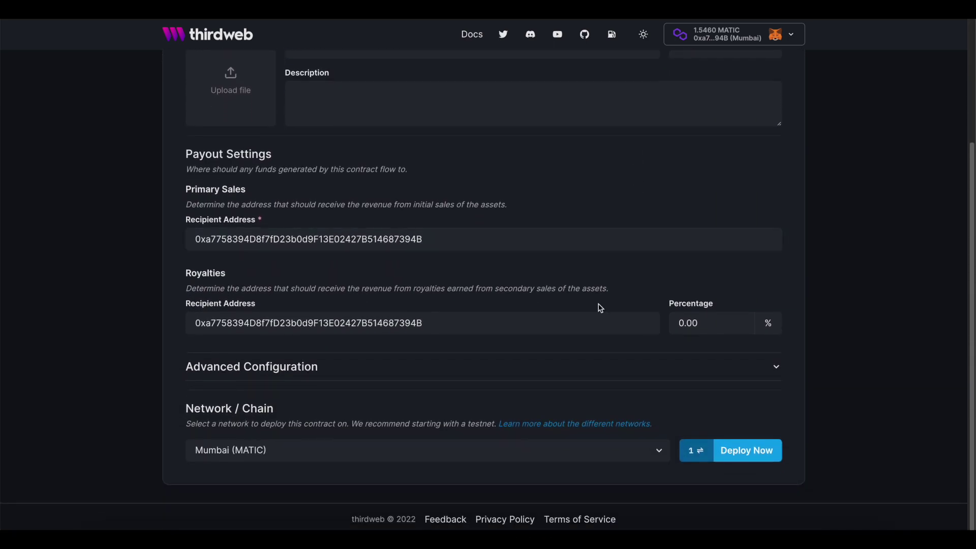
click(566, 450)
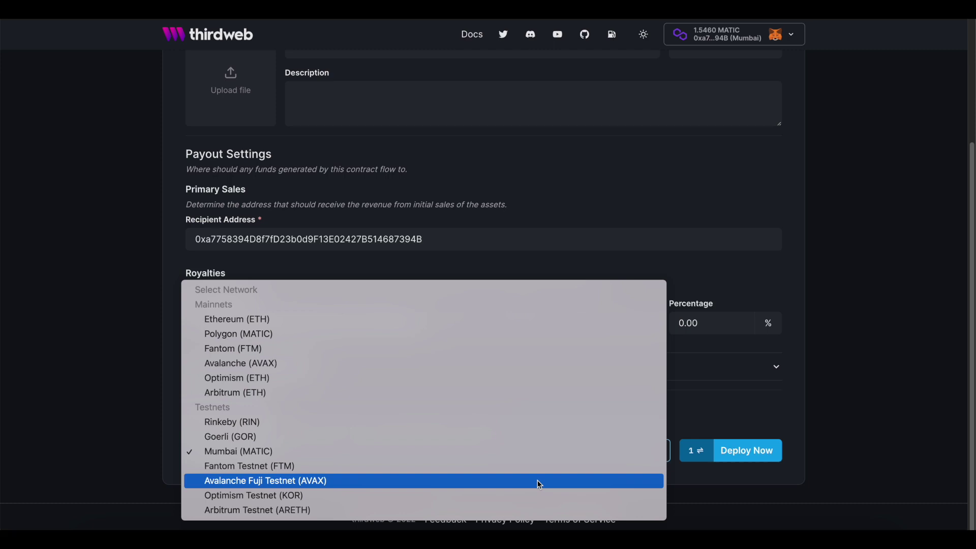
Step: Select Mumbai (MATIC) from the Network / Chain list
click(549, 458)
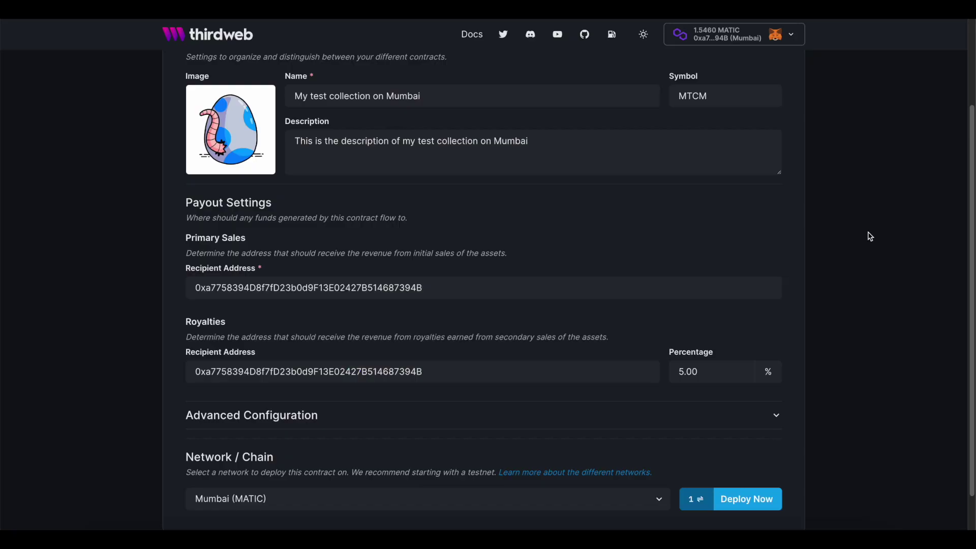
Step: Deploy the NFT Collection contract with the MetaMask gas fee set to Aggressive
scroll(870, 237, down, 1)
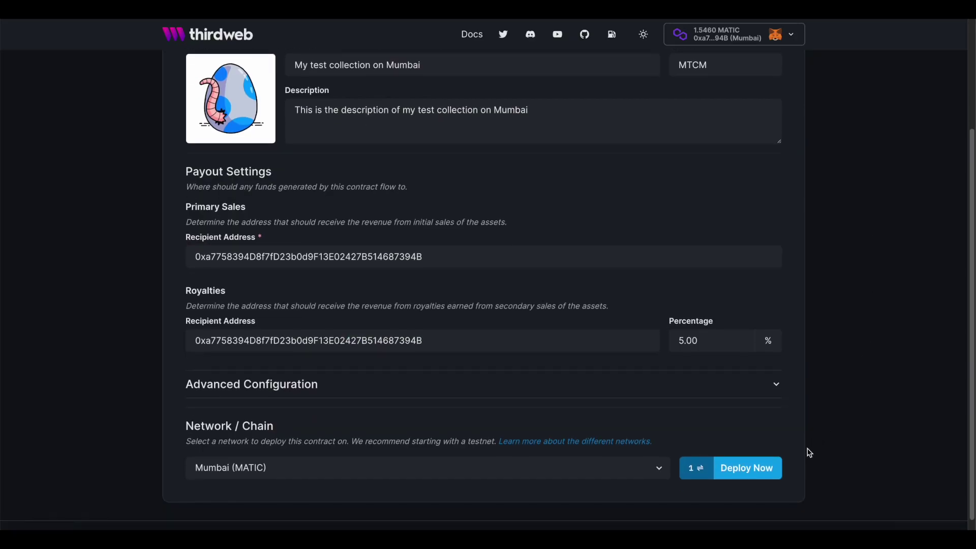
click(780, 481)
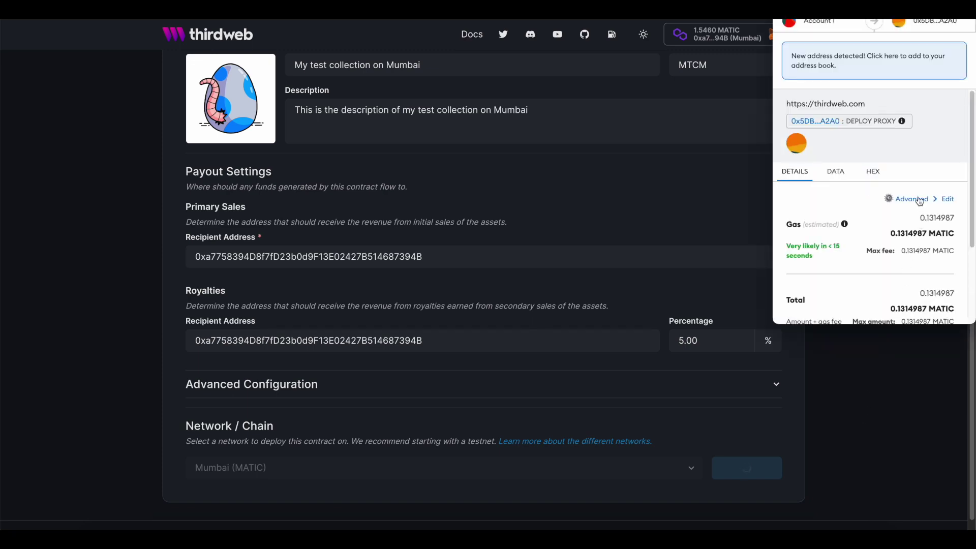
click(919, 199)
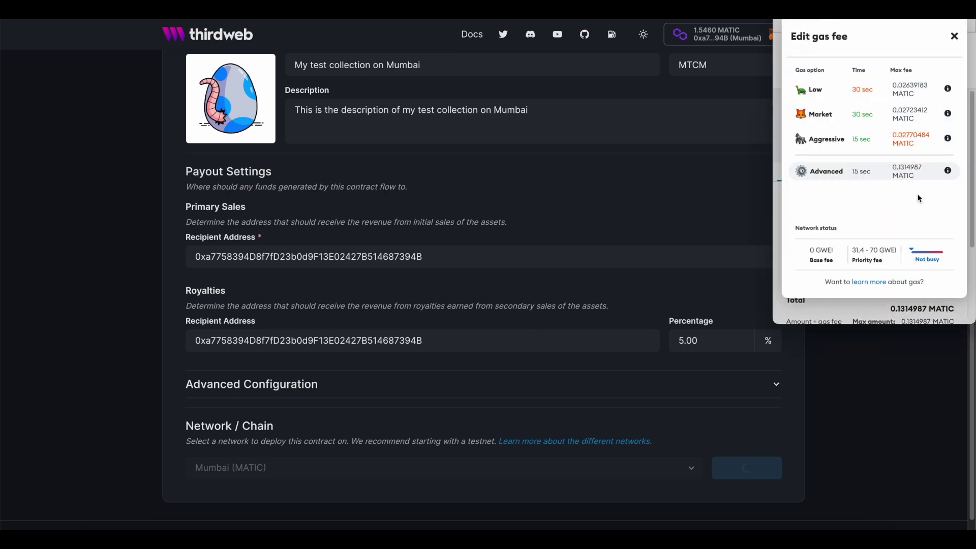
click(880, 141)
scroll(920, 249, down, 5)
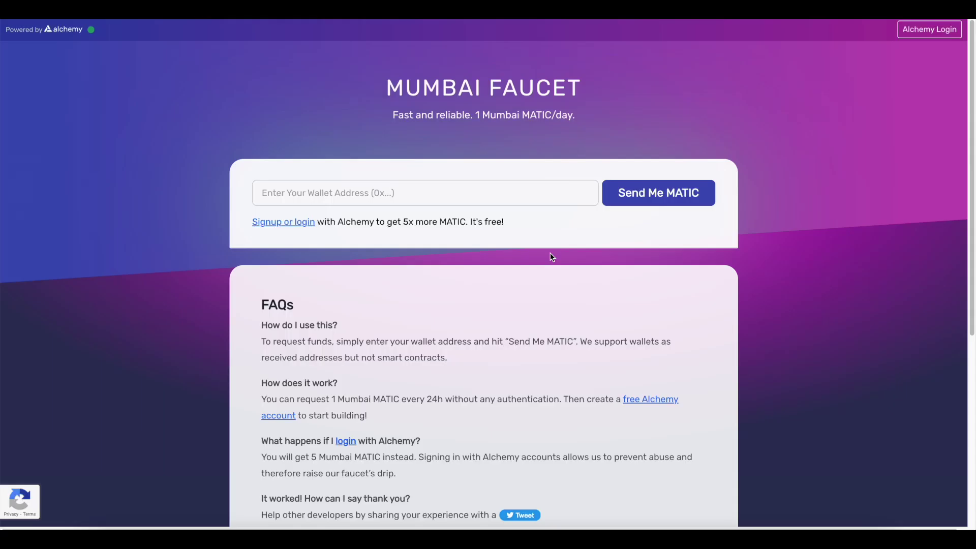
Step: Paste the wallet address into the Mumbai Faucet field and confirm the deployment transaction in MetaMask
click(529, 196)
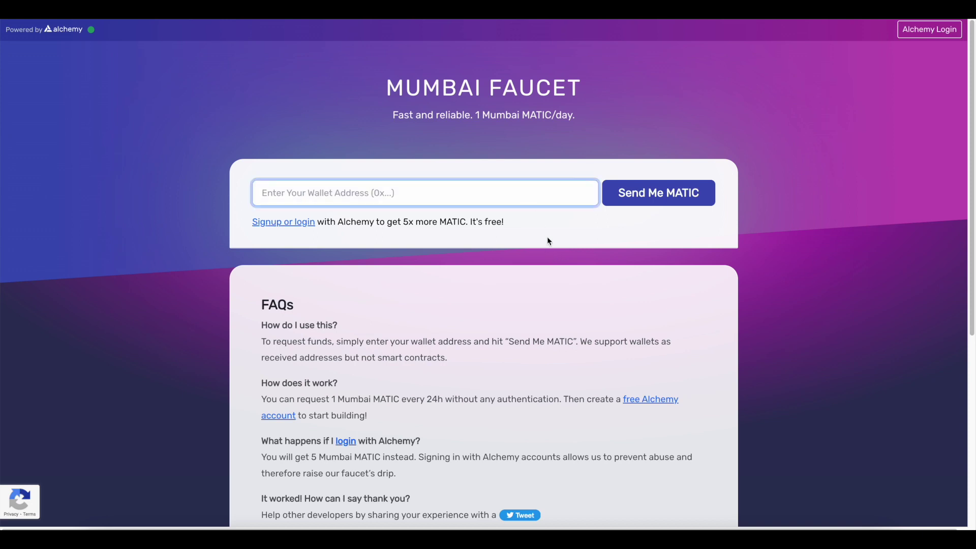
text(0xa7758394D8f7fD23b0d9F13E02427B514687394B)
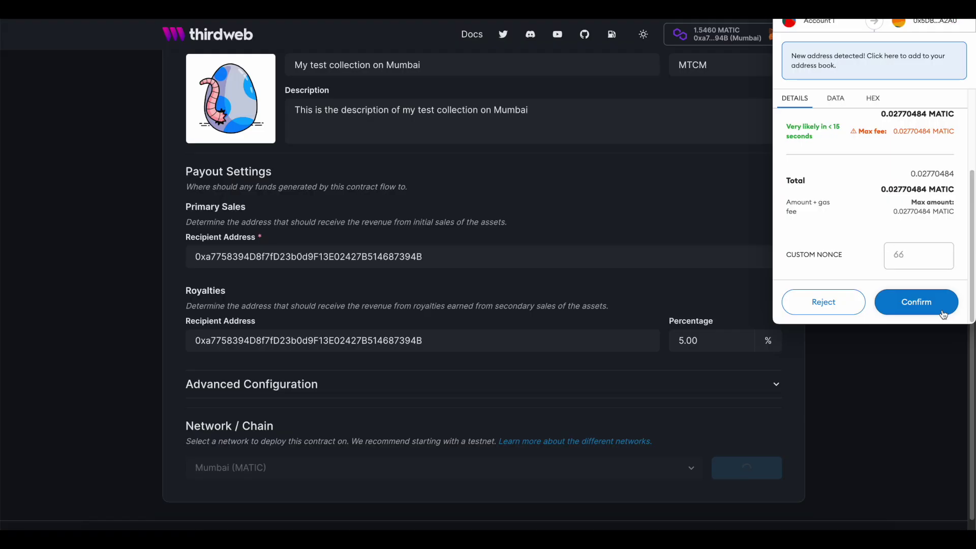
click(942, 311)
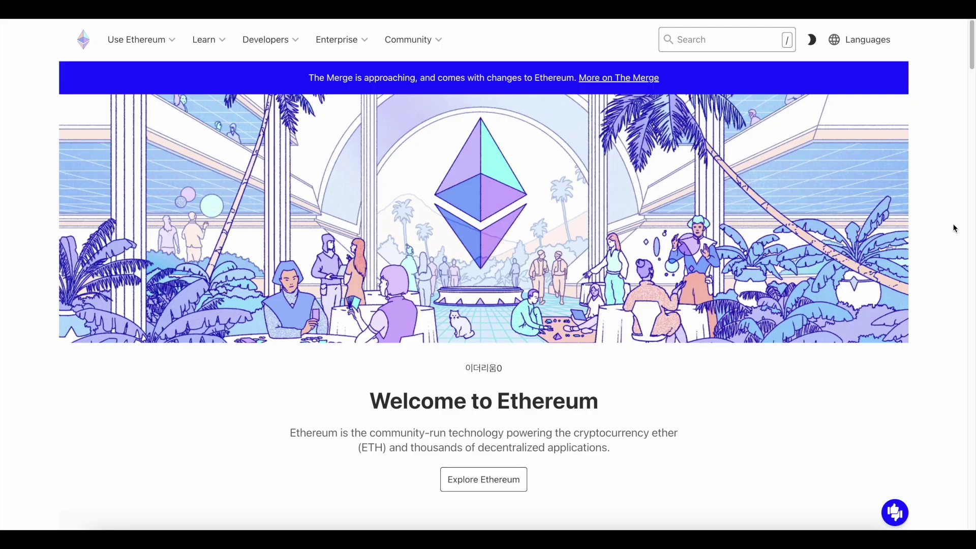
Step: Scroll the ethereum.org homepage past the hero down to the Get started cards
scroll(955, 228, down, 2)
scroll(955, 228, down, 2)
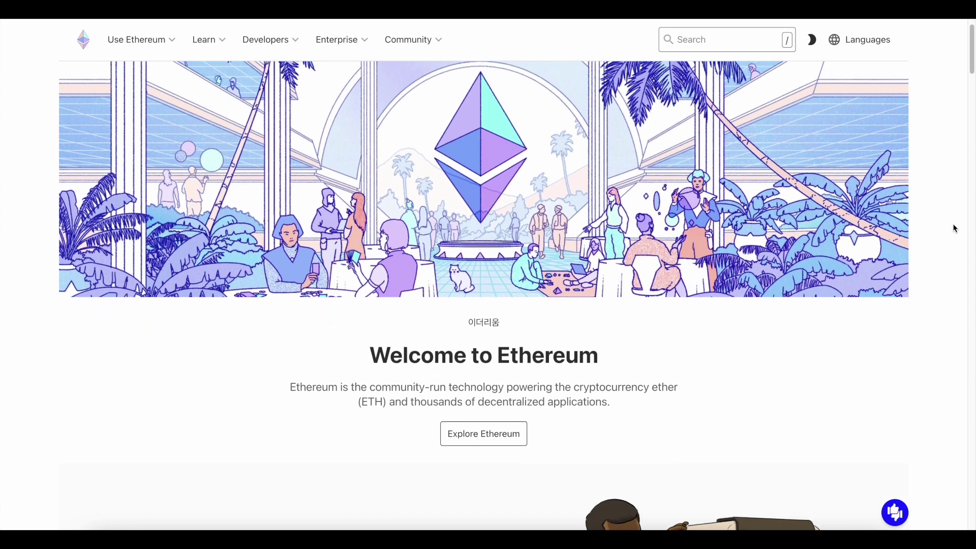
scroll(955, 228, down, 2)
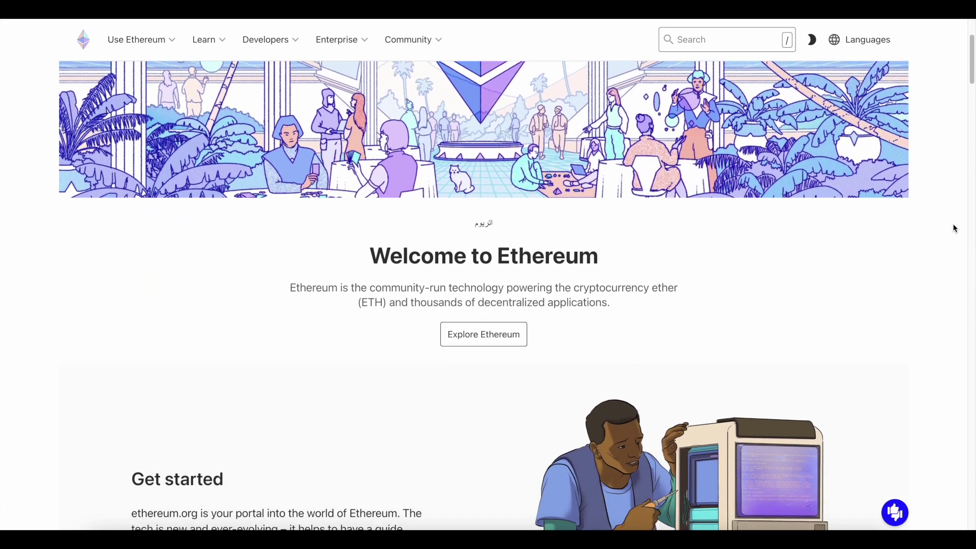
scroll(955, 229, down, 2)
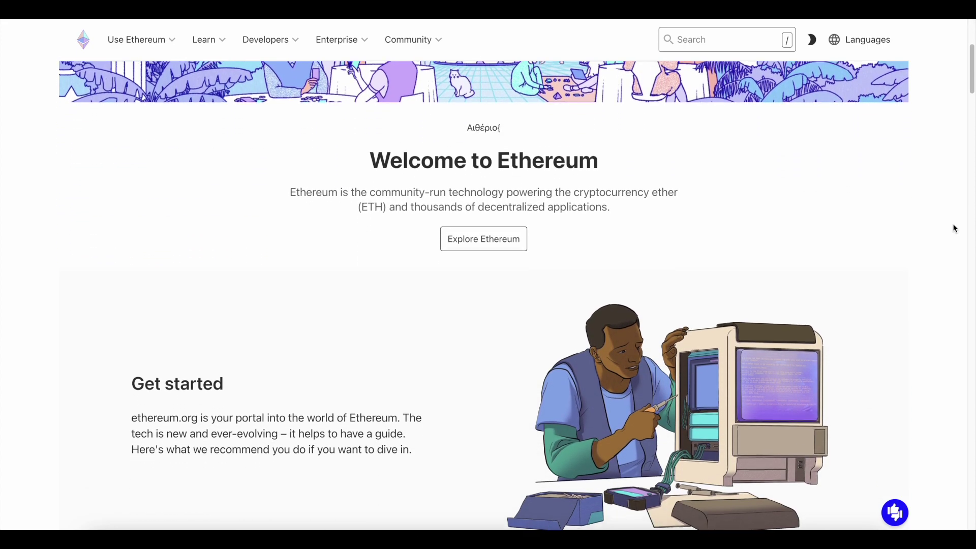
scroll(955, 228, down, 2)
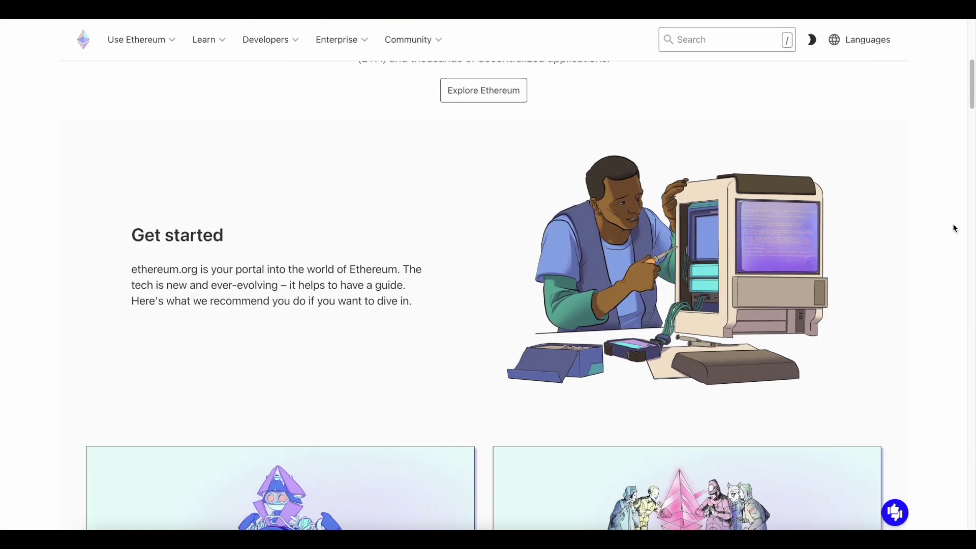
scroll(955, 229, down, 3)
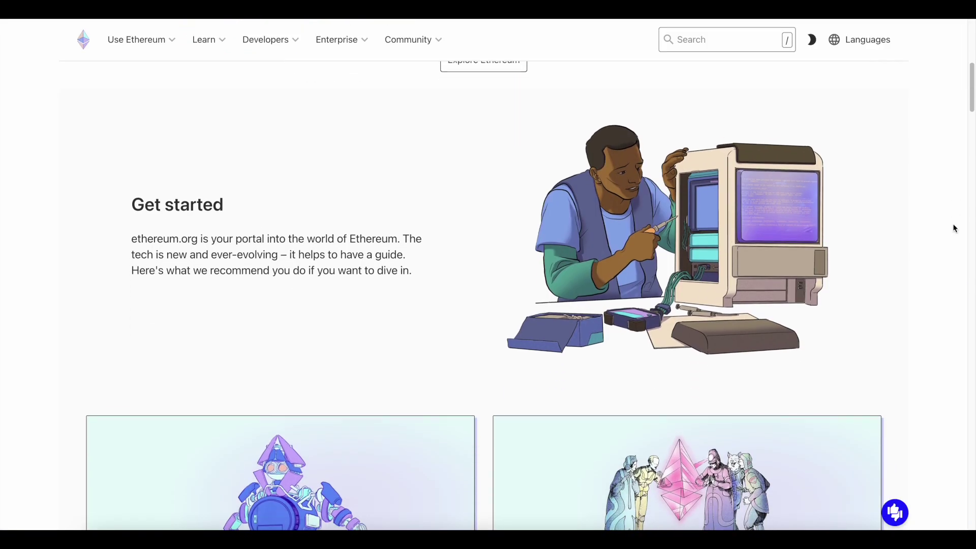
scroll(955, 228, down, 3)
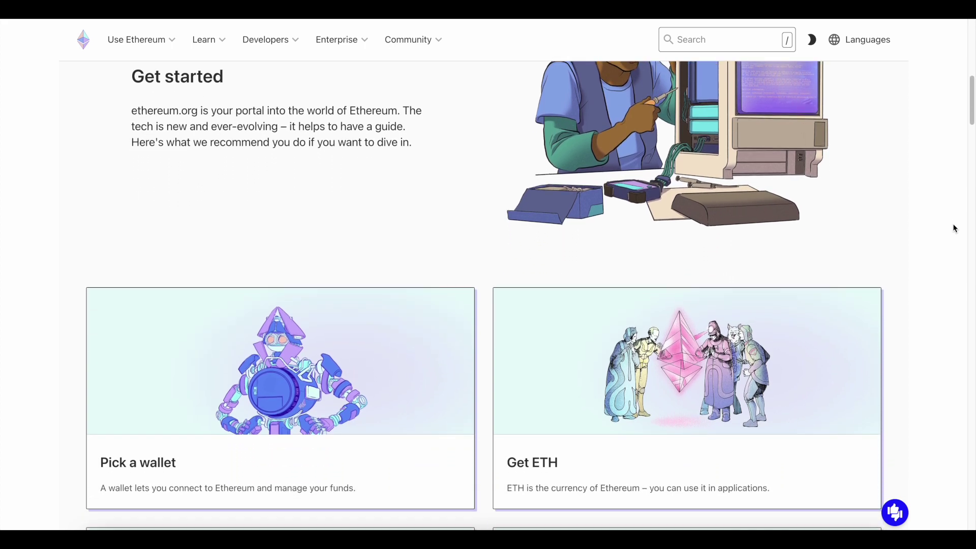
scroll(955, 229, down, 2)
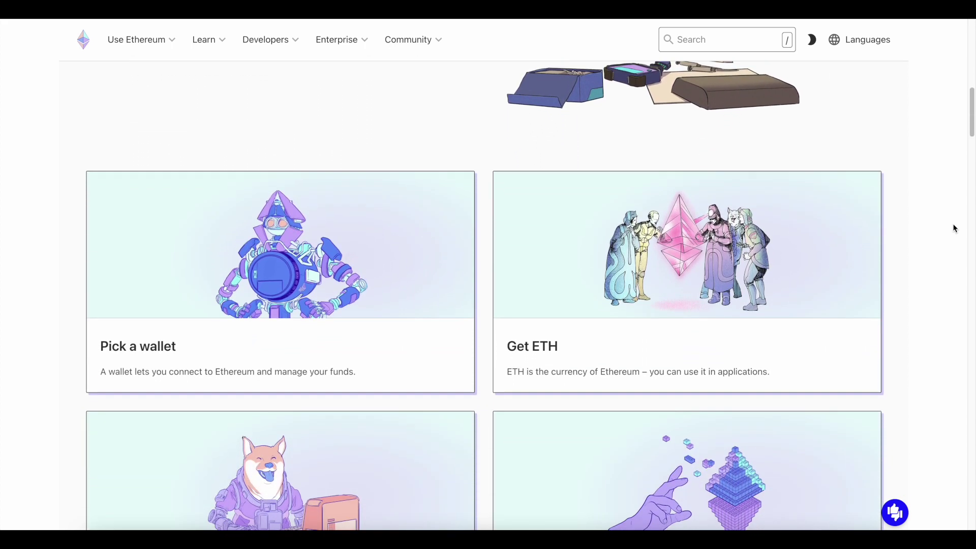
scroll(955, 228, down, 2)
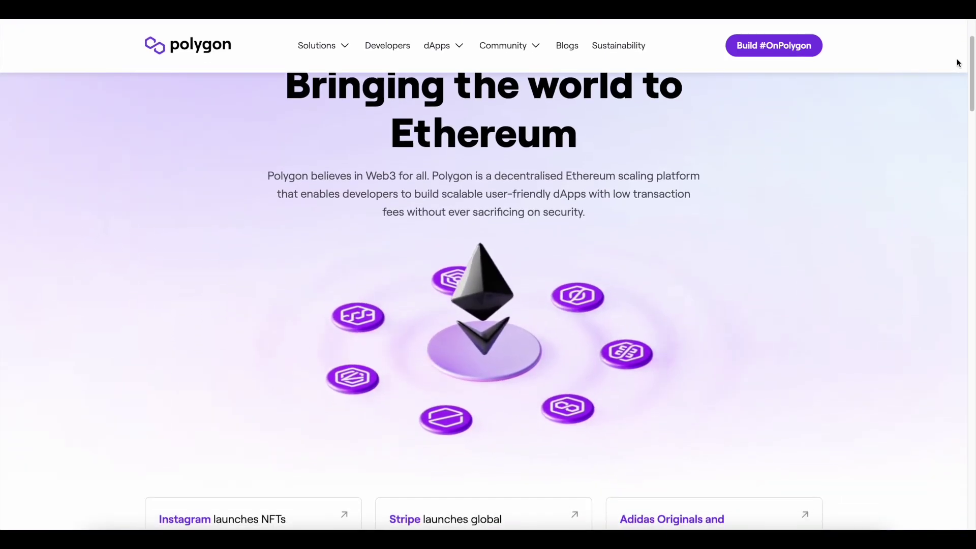
Step: Scroll the Polygon homepage past stats, dApps and Scaling solutions to the 'Let's Scale Ethereum together' cards
scroll(958, 62, down, 3)
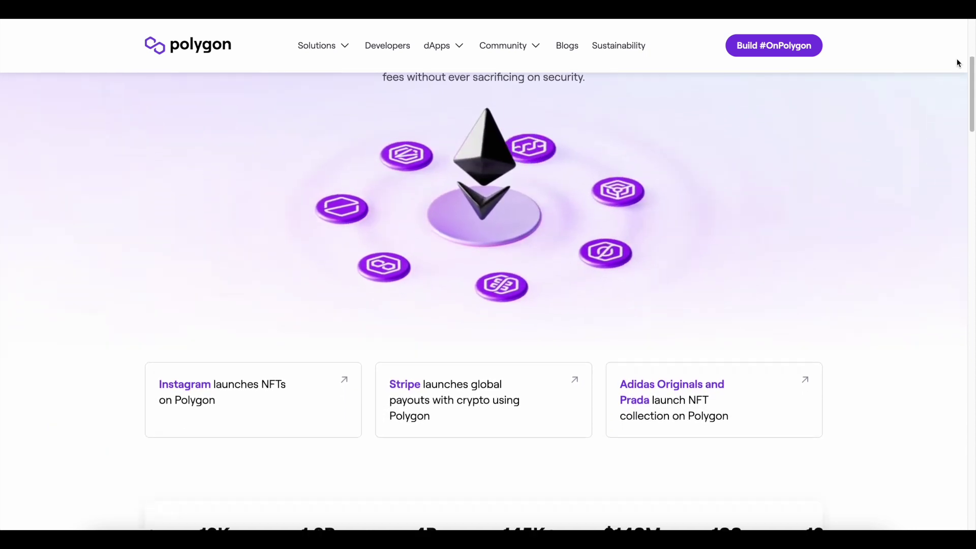
scroll(957, 62, down, 3)
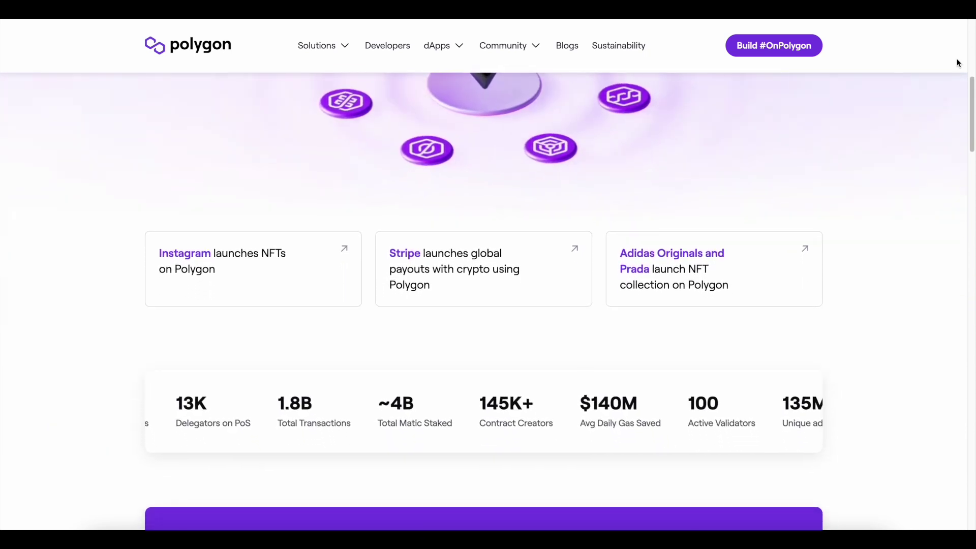
scroll(958, 60, down, 3)
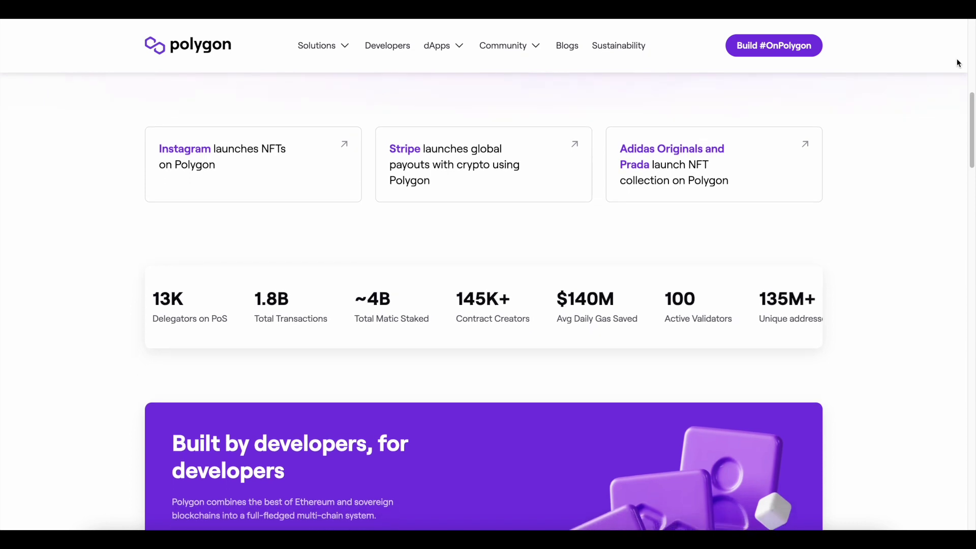
scroll(957, 62, down, 3)
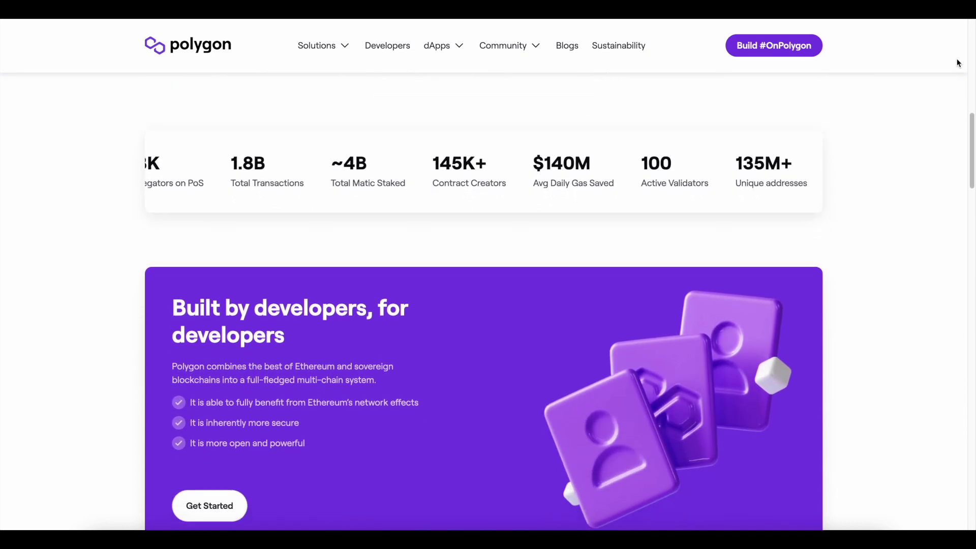
scroll(957, 60, down, 3)
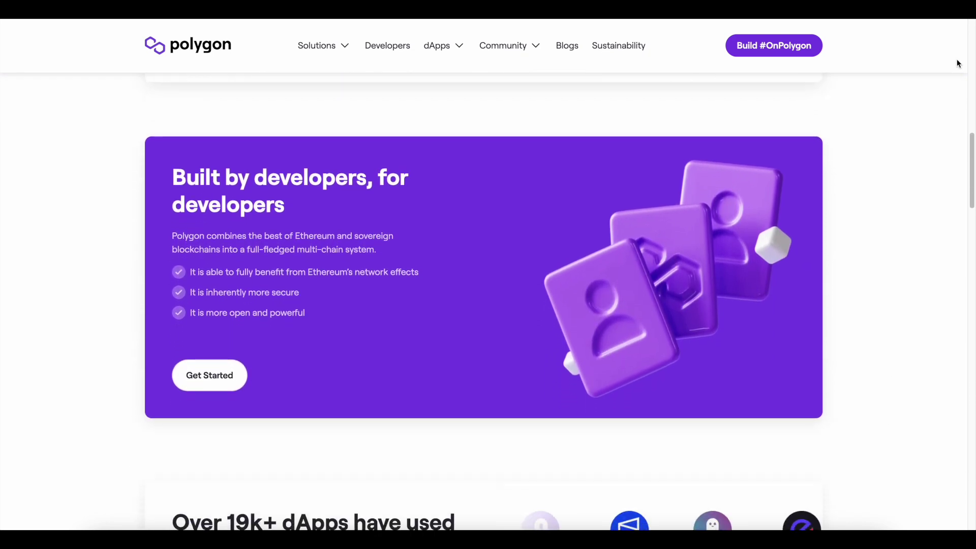
scroll(957, 60, down, 3)
scroll(957, 62, down, 3)
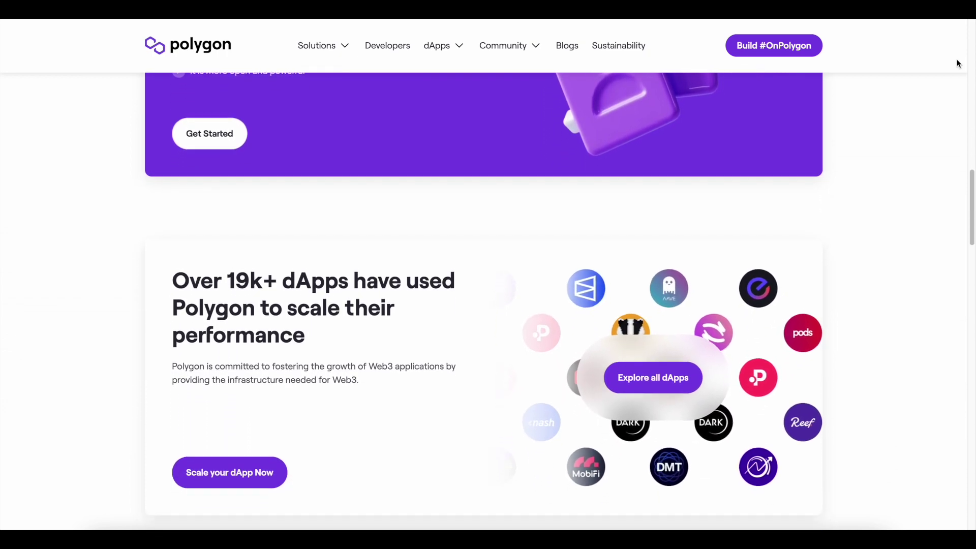
scroll(957, 63, down, 3)
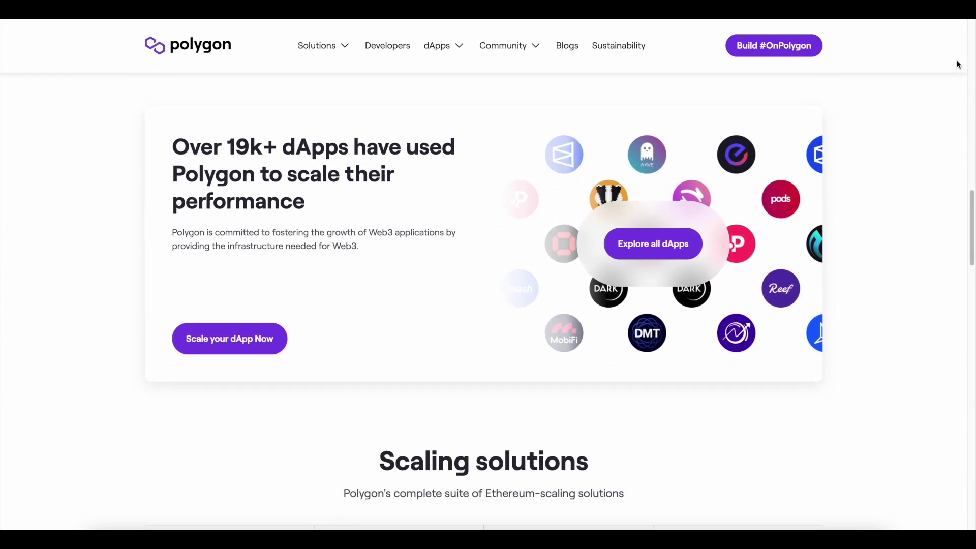
scroll(967, 120, down, 2)
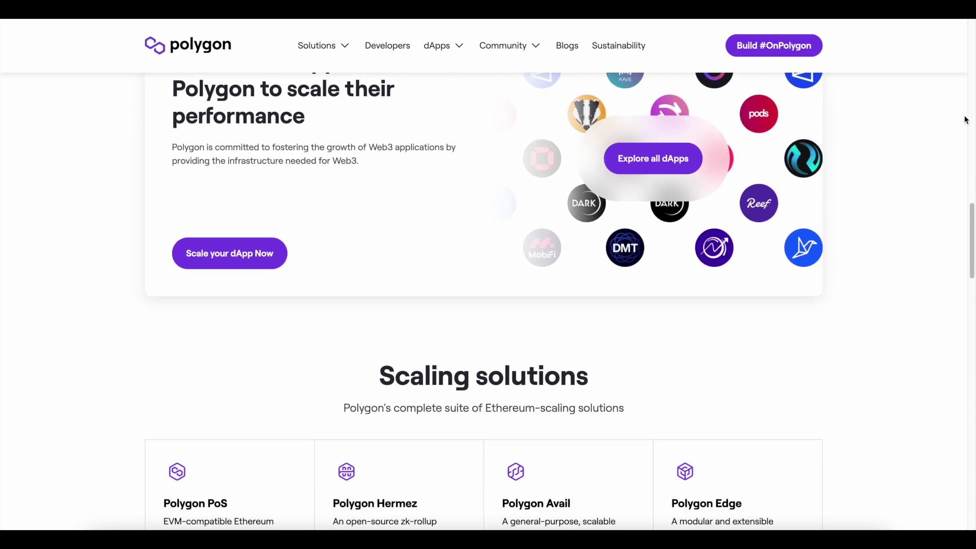
scroll(966, 120, down, 3)
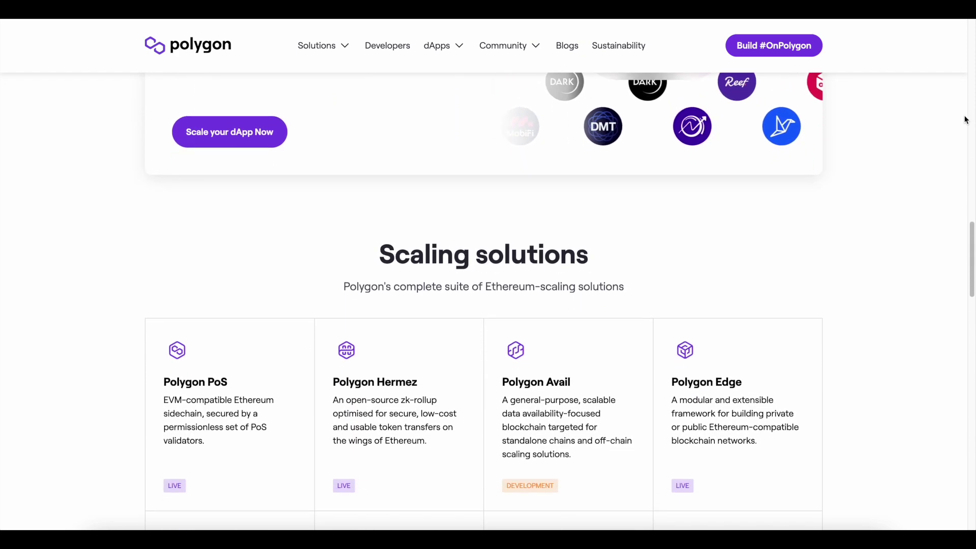
scroll(966, 120, down, 2)
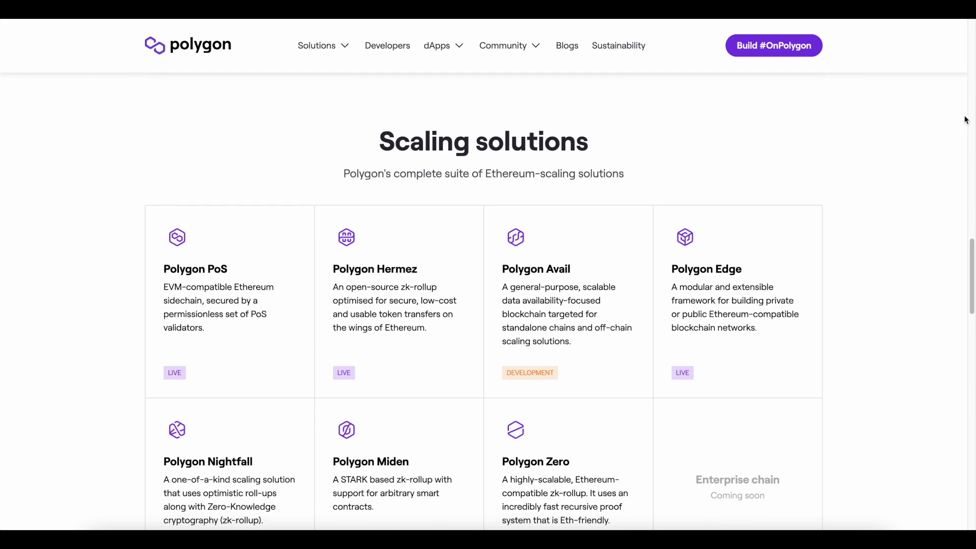
scroll(966, 120, down, 2)
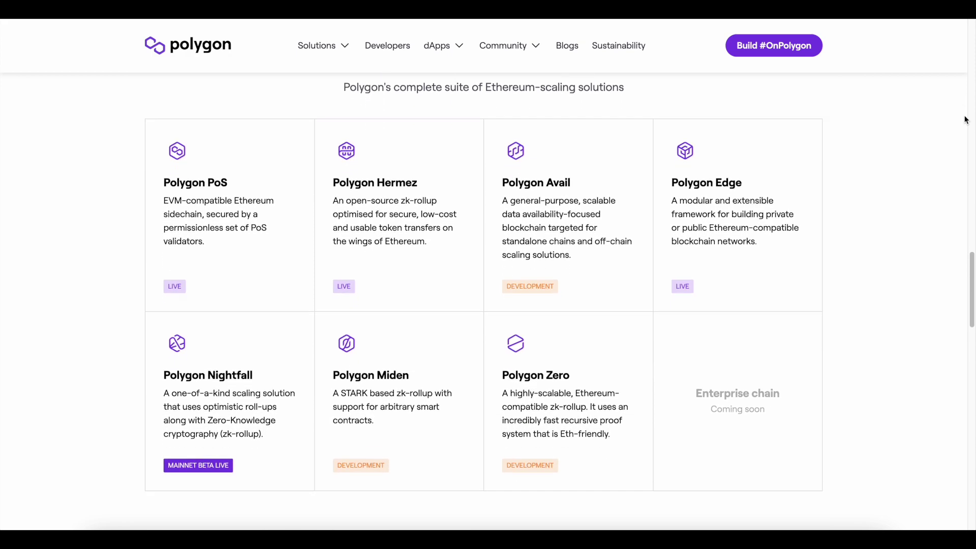
scroll(966, 120, down, 3)
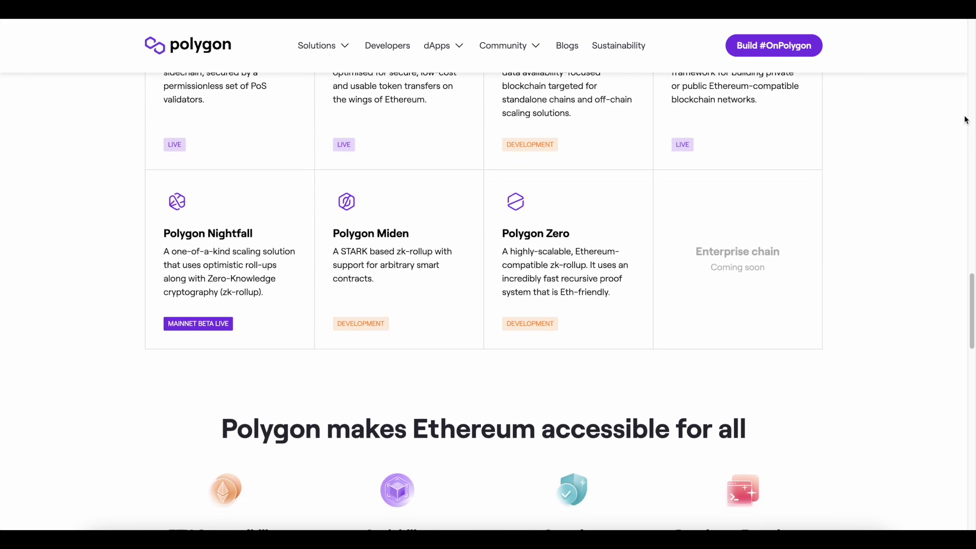
scroll(966, 120, down, 2)
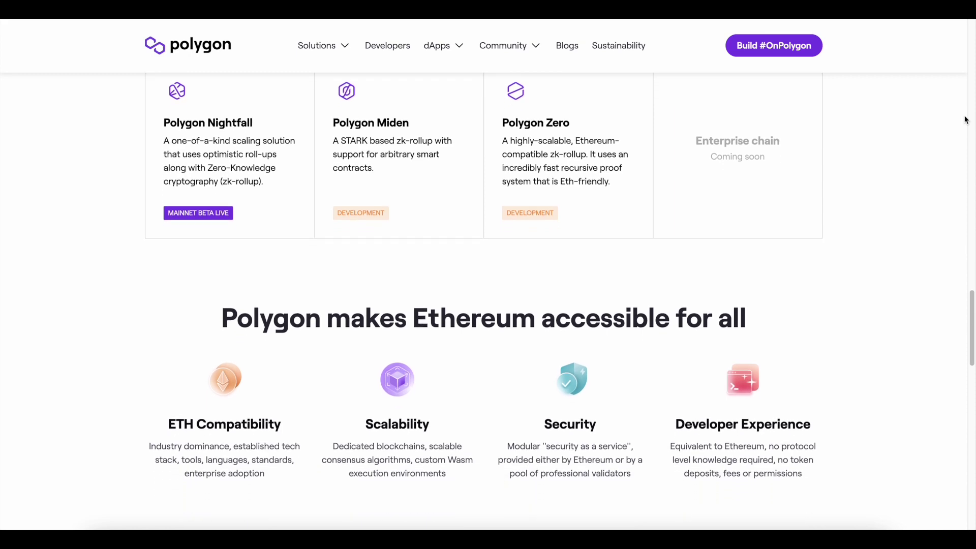
scroll(966, 120, down, 2)
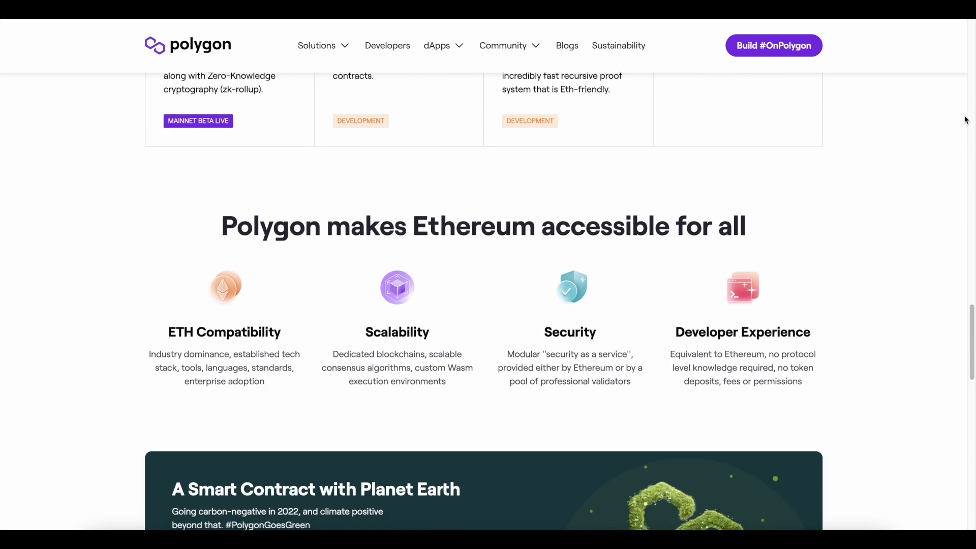
scroll(966, 120, down, 3)
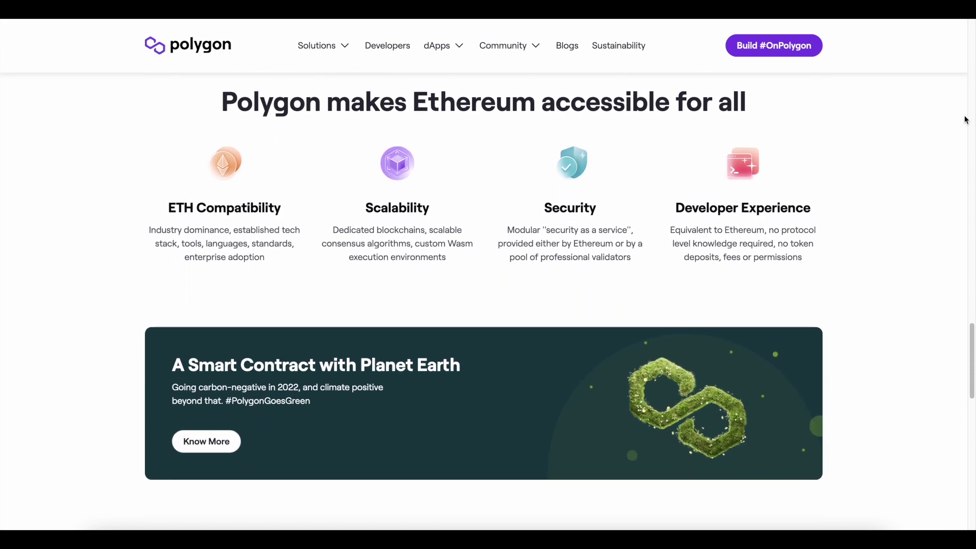
scroll(966, 120, down, 3)
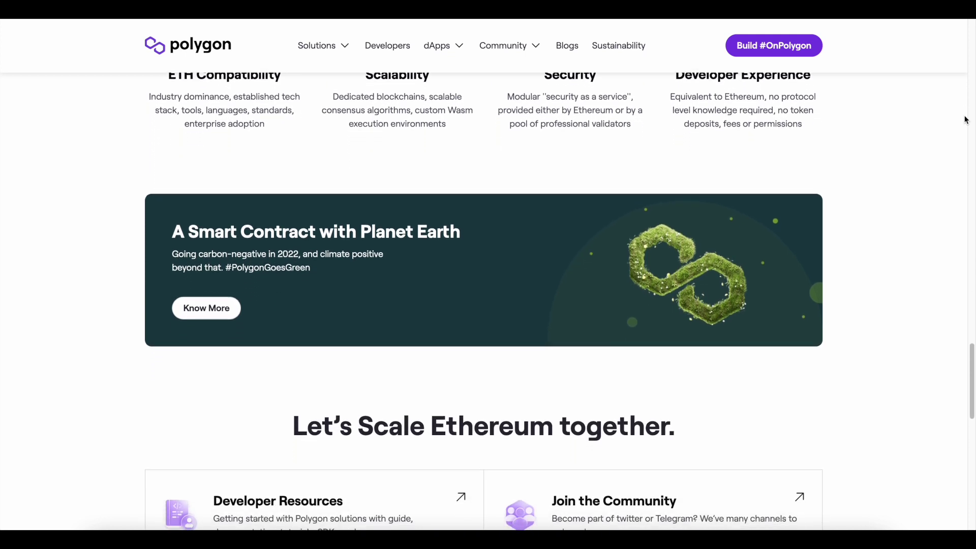
scroll(966, 120, down, 3)
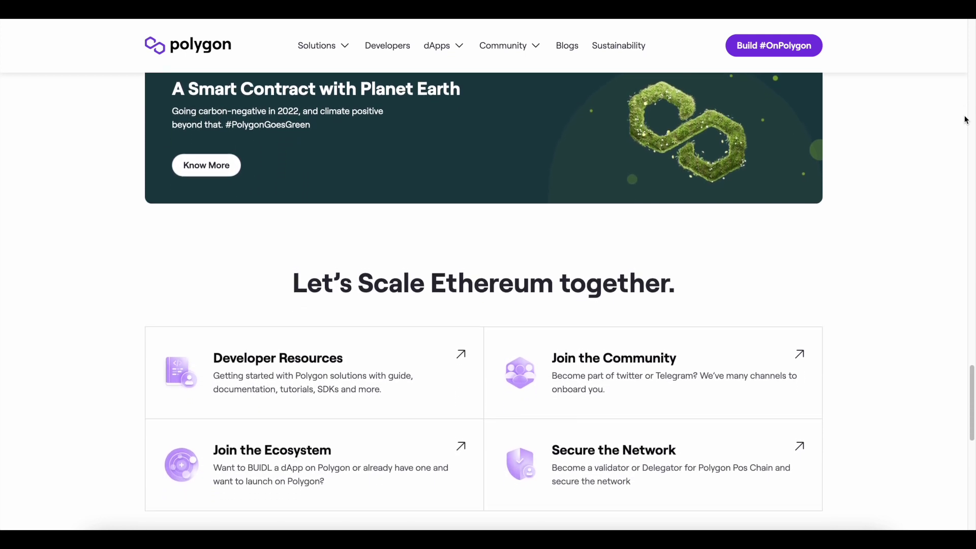
scroll(966, 120, down, 3)
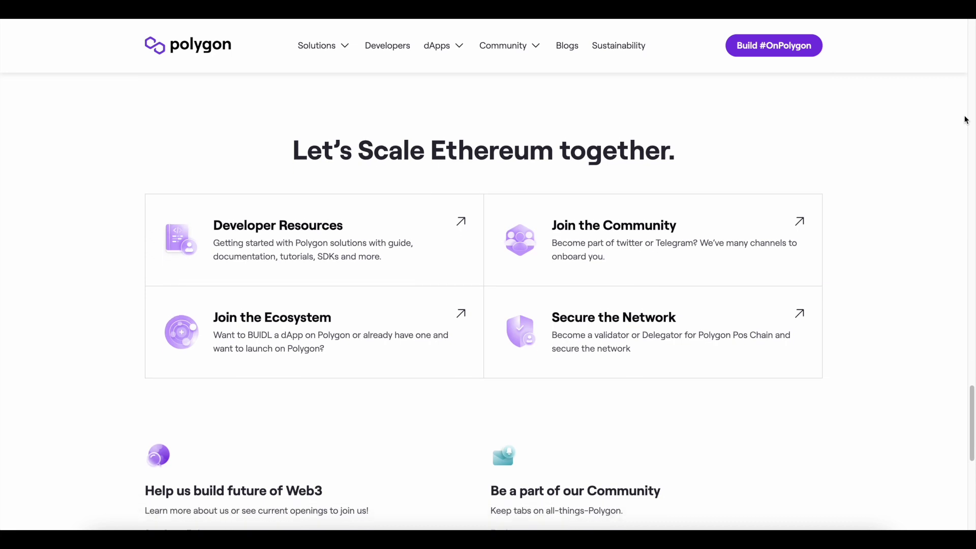
scroll(966, 120, down, 2)
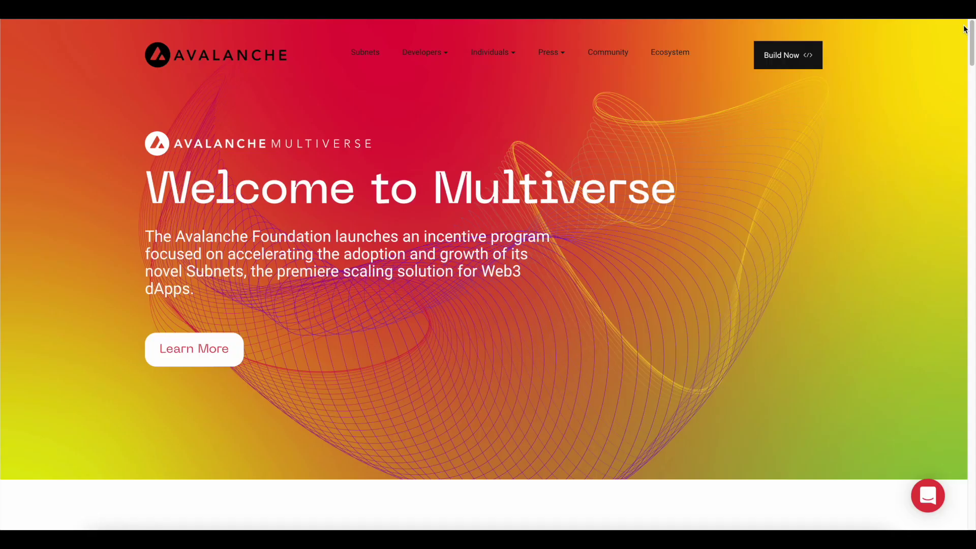
Step: Scroll the Avalanche homepage below the Multiverse banner to the 'Blazingly Fast Low Cost, & Eco-Friendly' section
scroll(965, 29, down, 3)
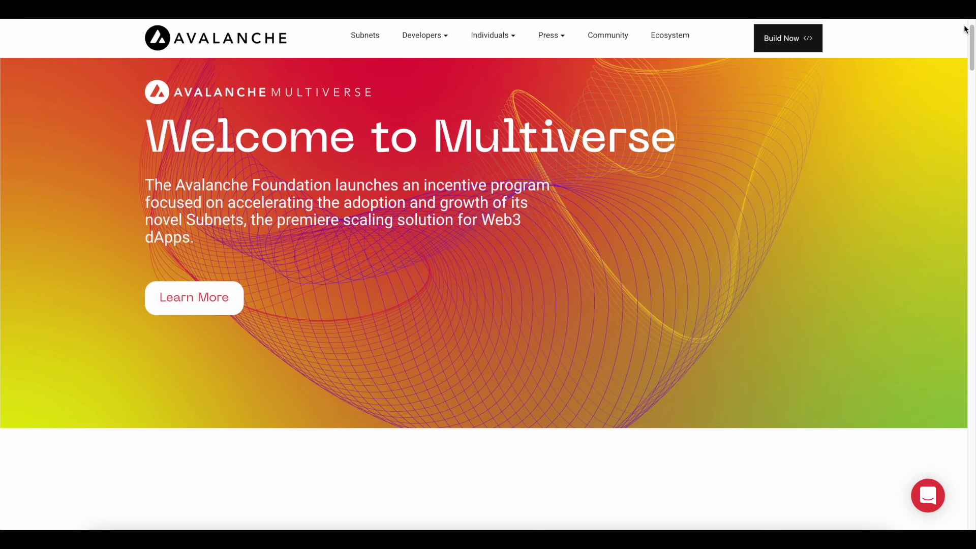
scroll(966, 29, down, 3)
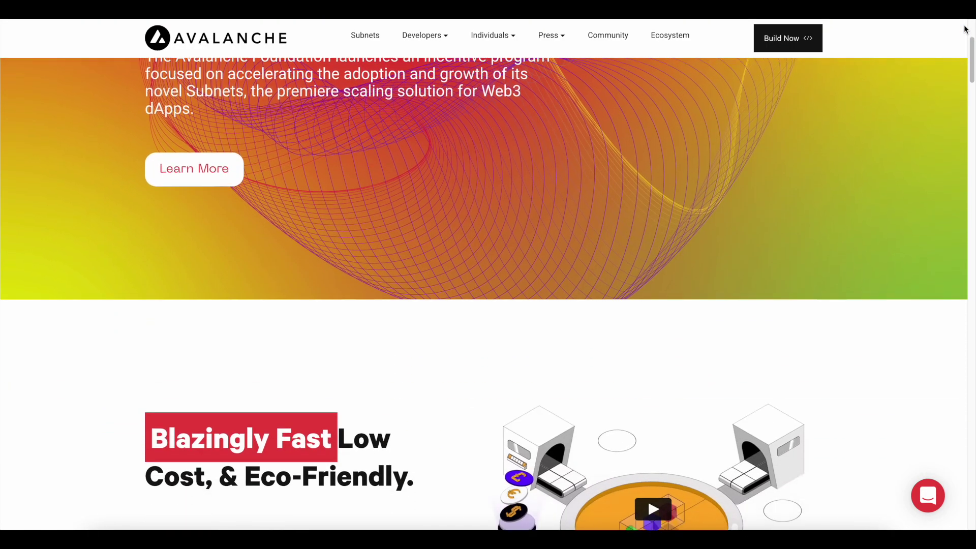
scroll(965, 29, down, 3)
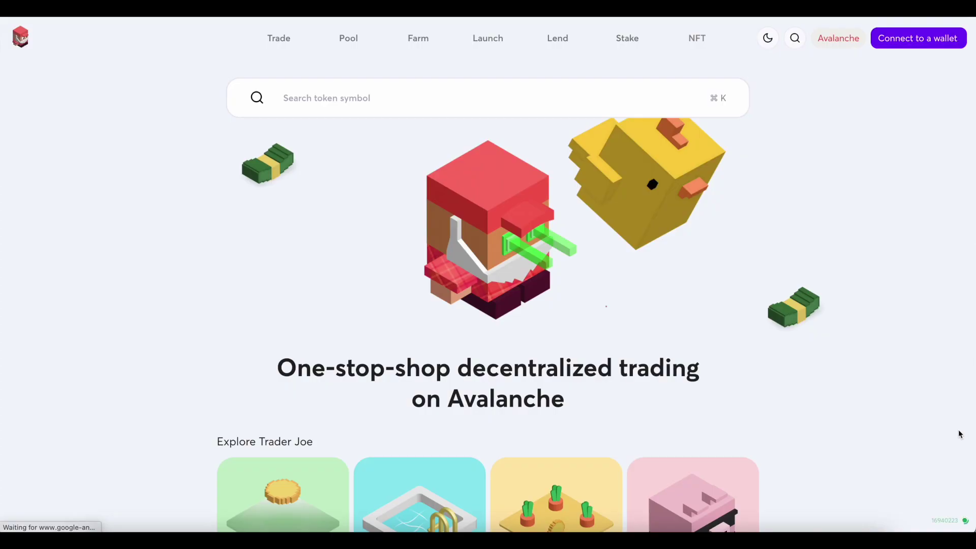
Step: Scroll the Trader Joe homepage down to the Trade, Pool, Farm, Stake, Launch and Lend cards
scroll(960, 433, down, 3)
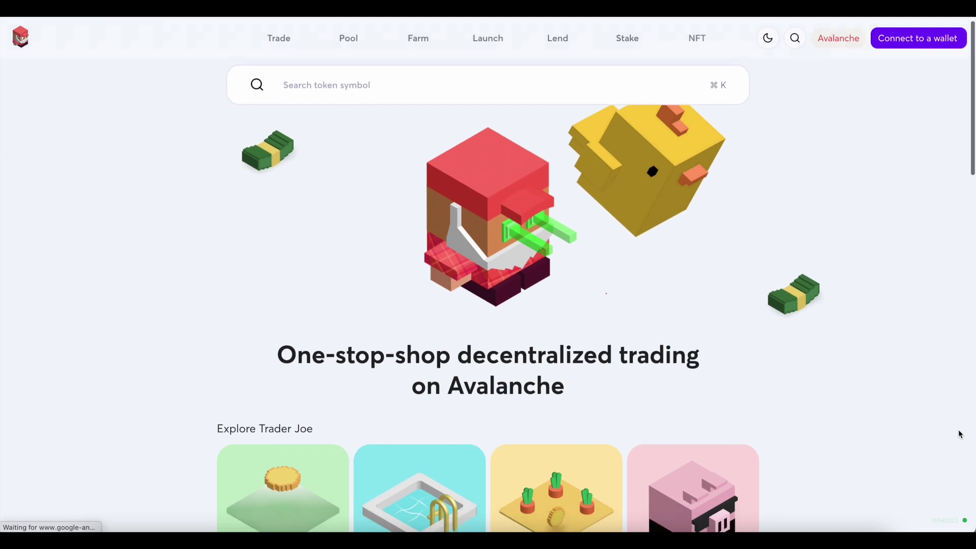
scroll(960, 434, down, 3)
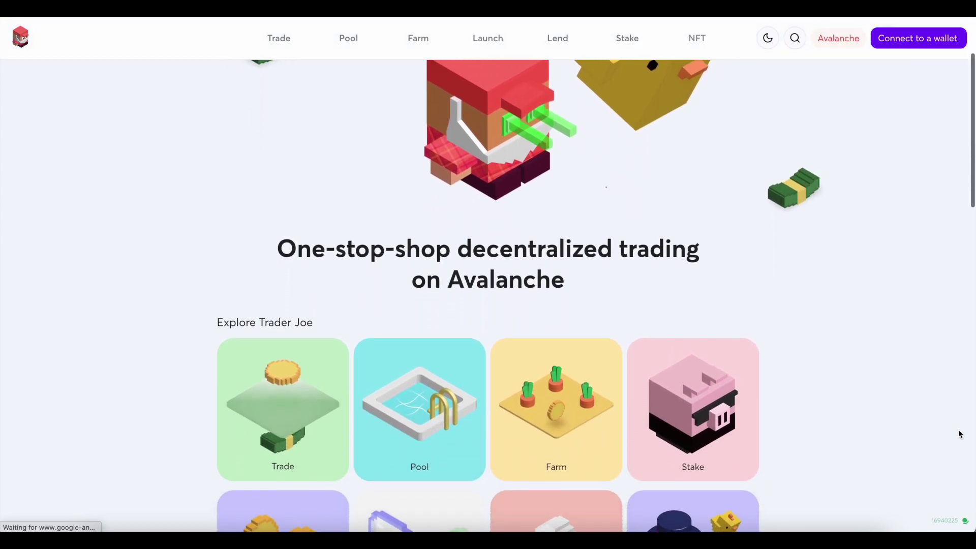
scroll(960, 433, down, 3)
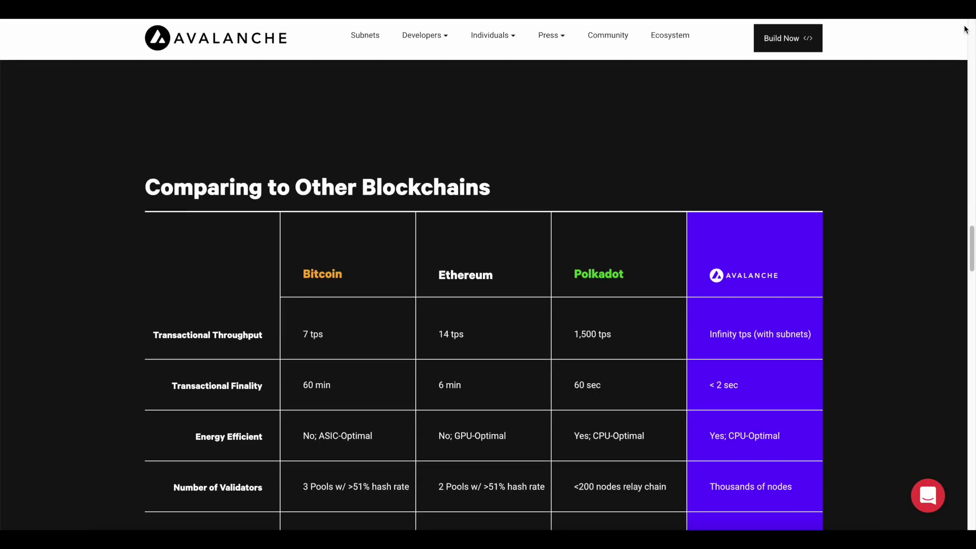
scroll(966, 29, down, 3)
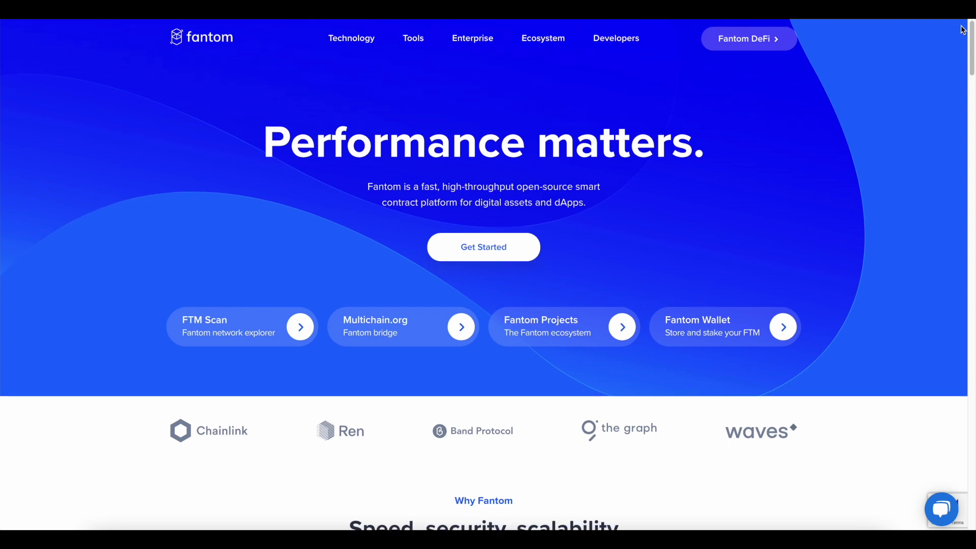
Step: Scroll the Fantom homepage down to the 'Speed, security, scalability' highlights
scroll(963, 29, down, 2)
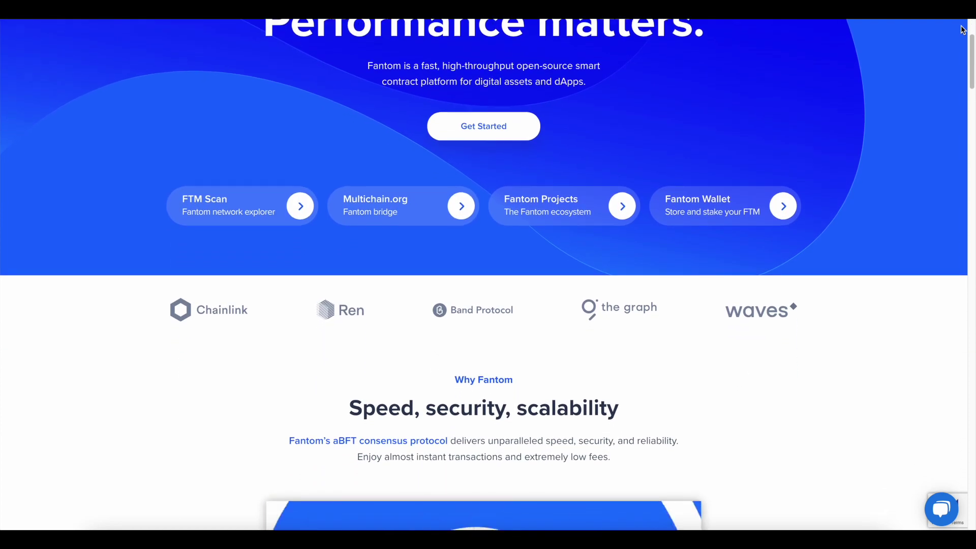
scroll(962, 30, down, 3)
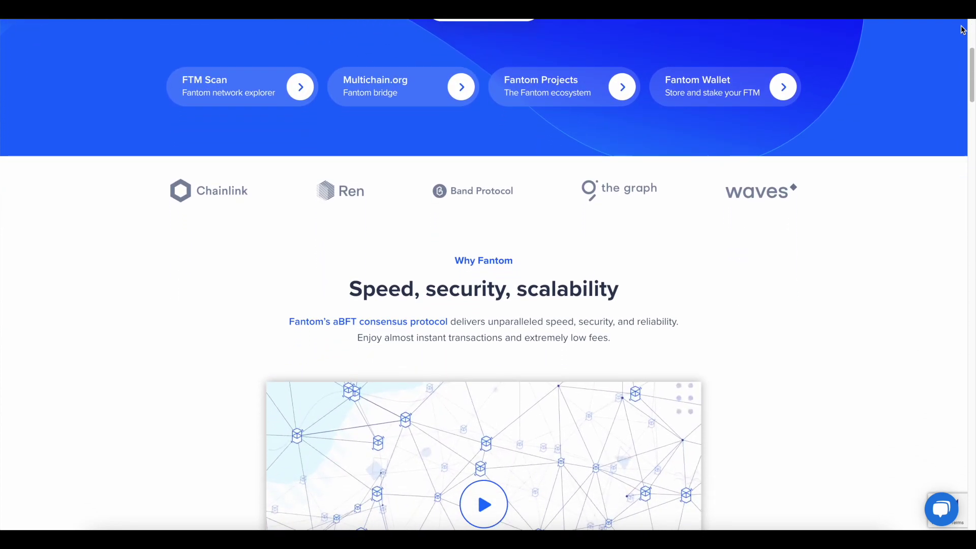
scroll(962, 29, down, 3)
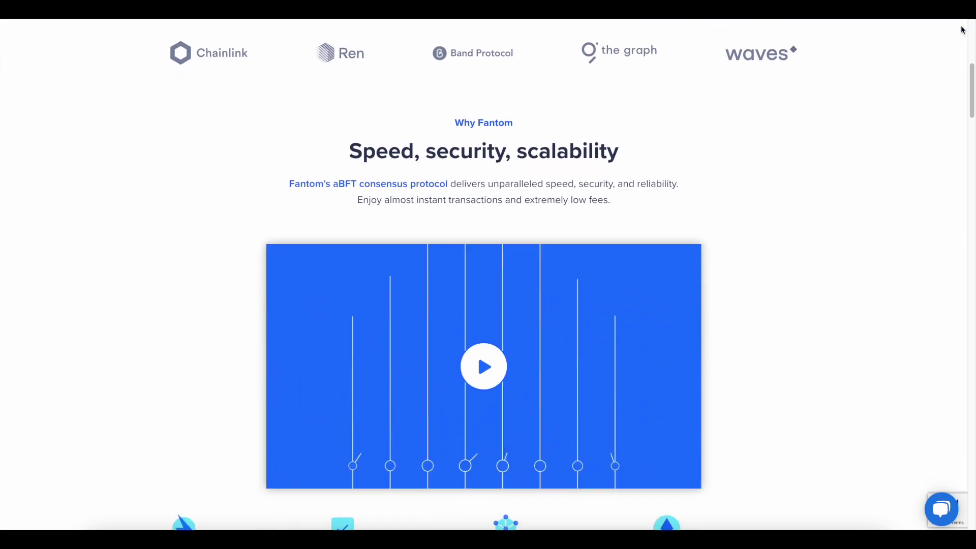
scroll(962, 29, down, 3)
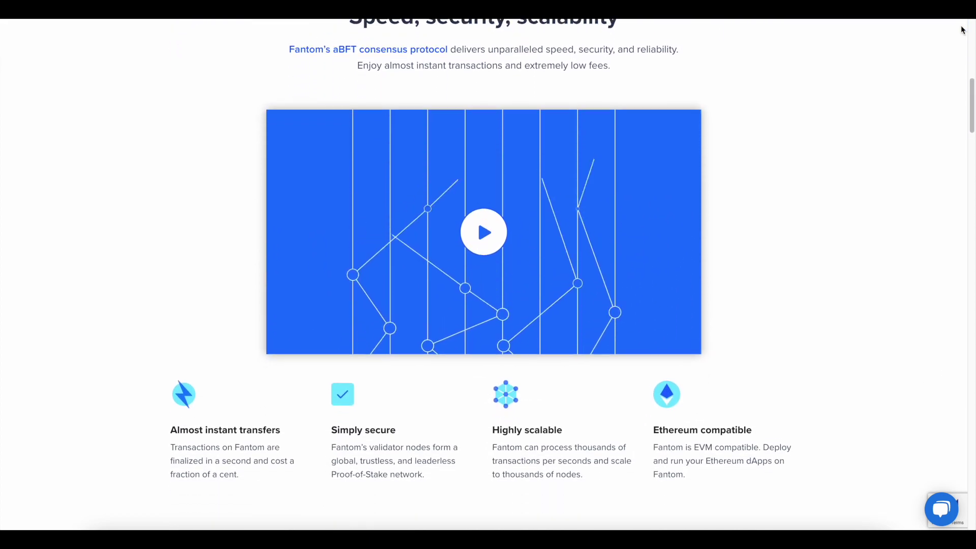
scroll(963, 30, down, 3)
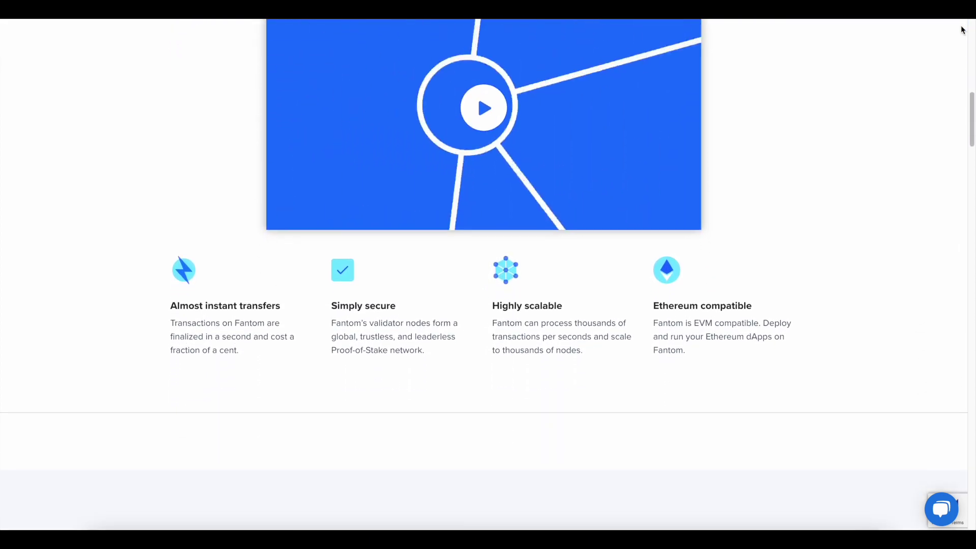
scroll(962, 30, down, 2)
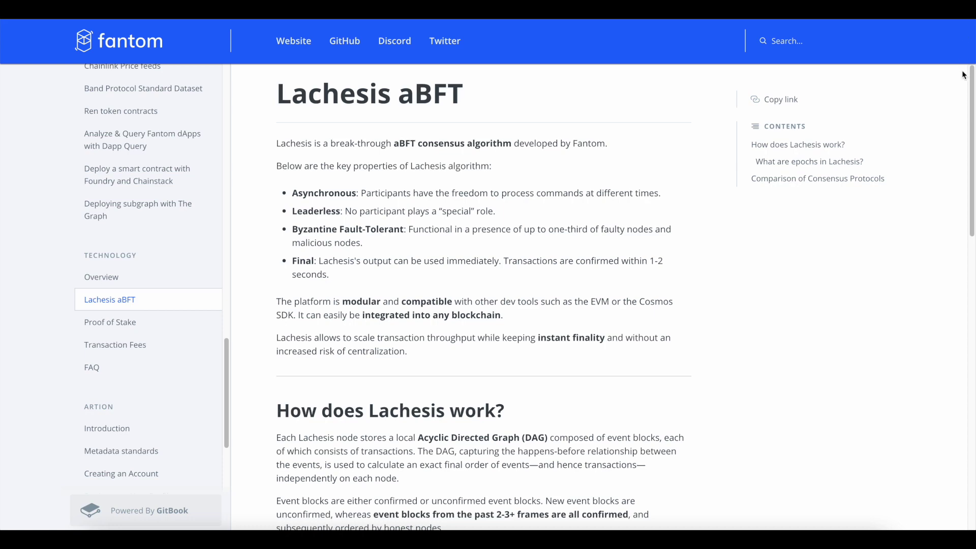
Step: Scroll down the Lachesis aBFT docs page to the Comparison of Consensus Protocols table
scroll(966, 73, down, 1)
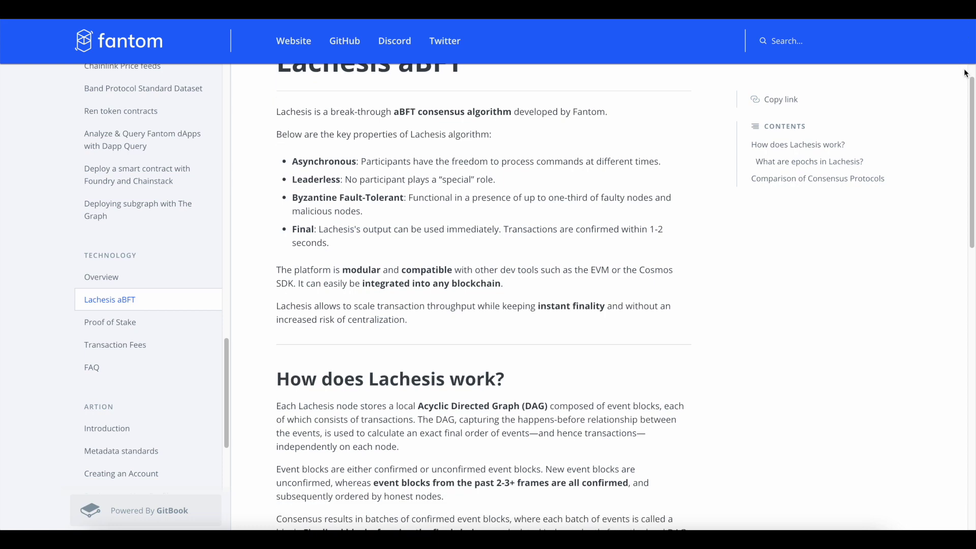
scroll(965, 73, down, 1)
scroll(965, 73, down, 4)
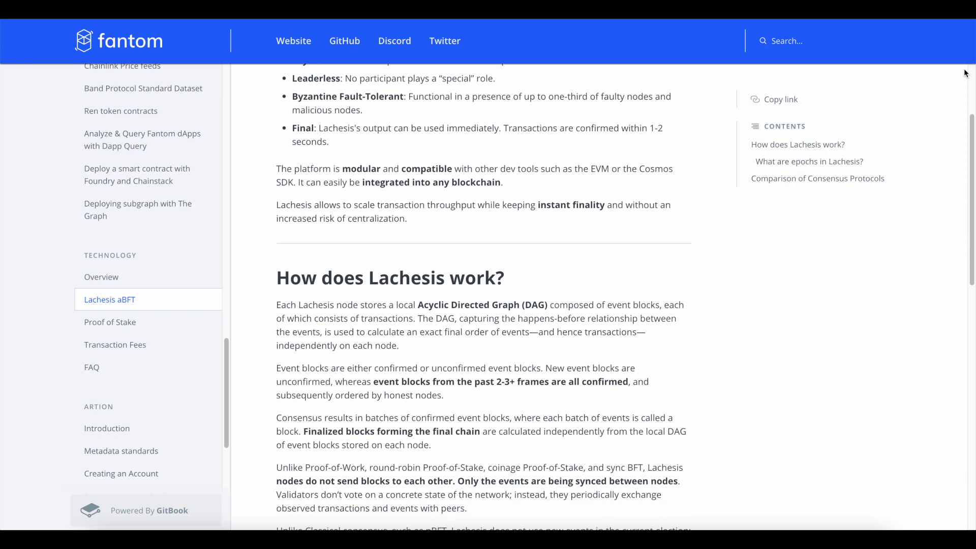
scroll(965, 73, down, 4)
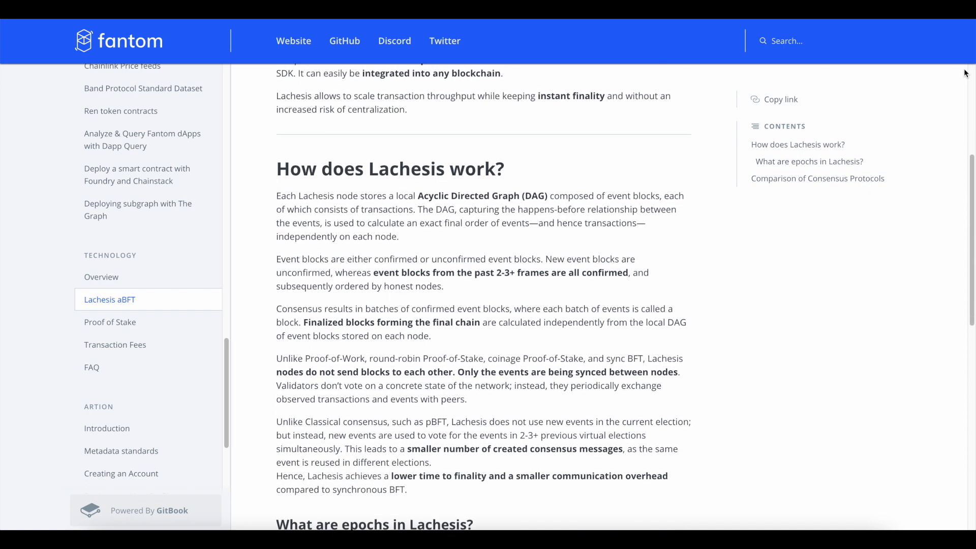
scroll(965, 74, down, 4)
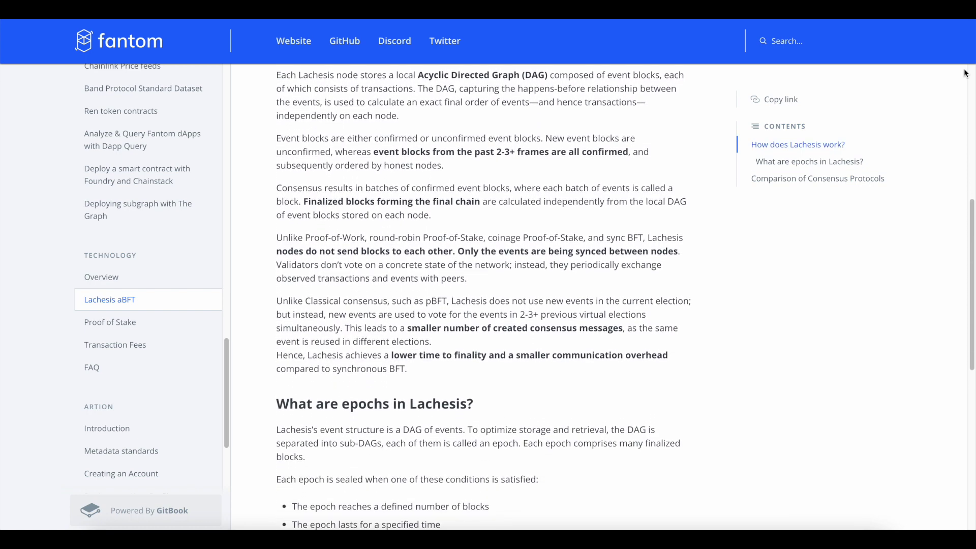
scroll(966, 73, down, 2)
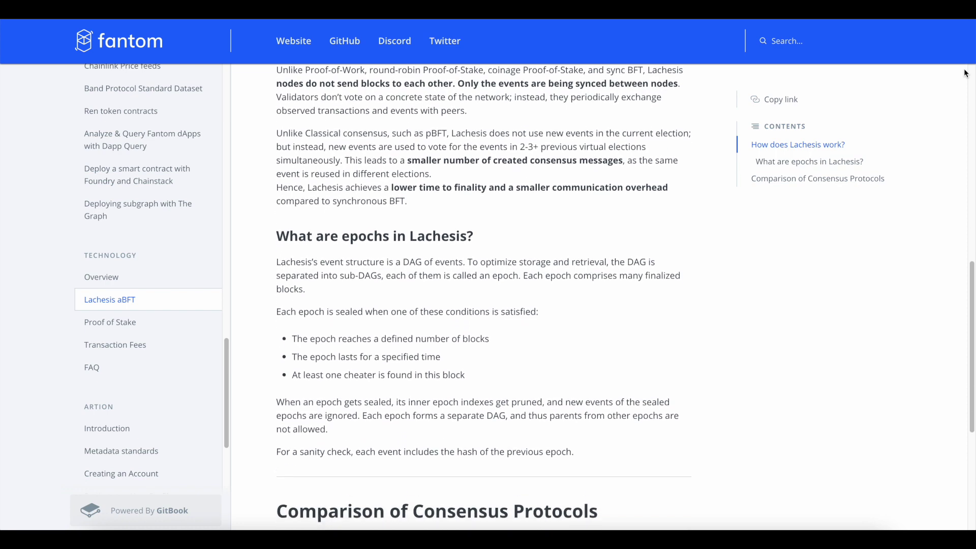
scroll(966, 73, down, 4)
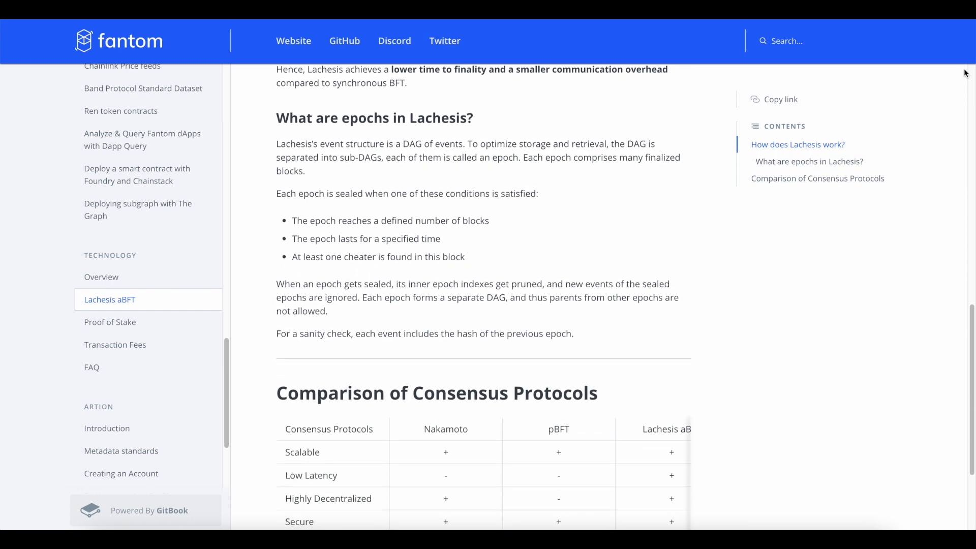
scroll(966, 73, down, 4)
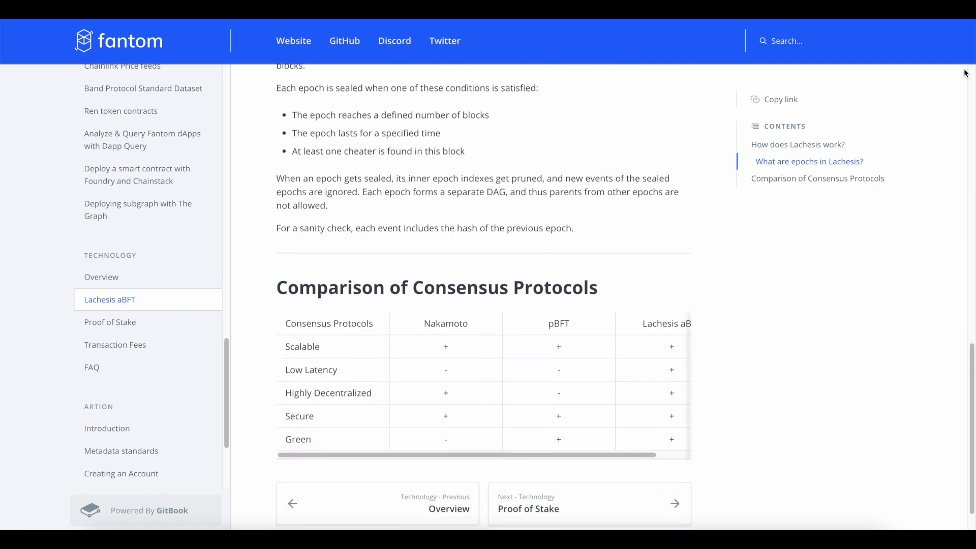
scroll(965, 74, down, 2)
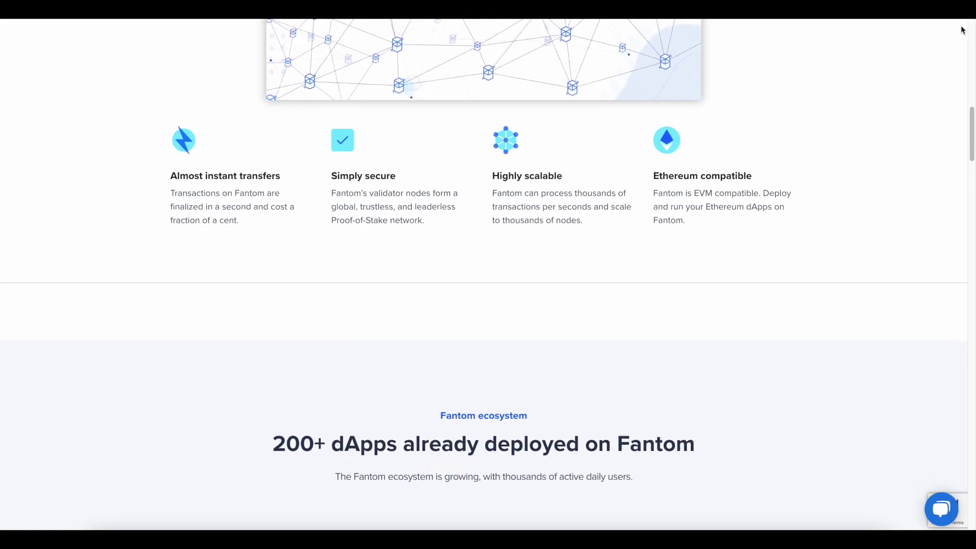
scroll(962, 30, down, 3)
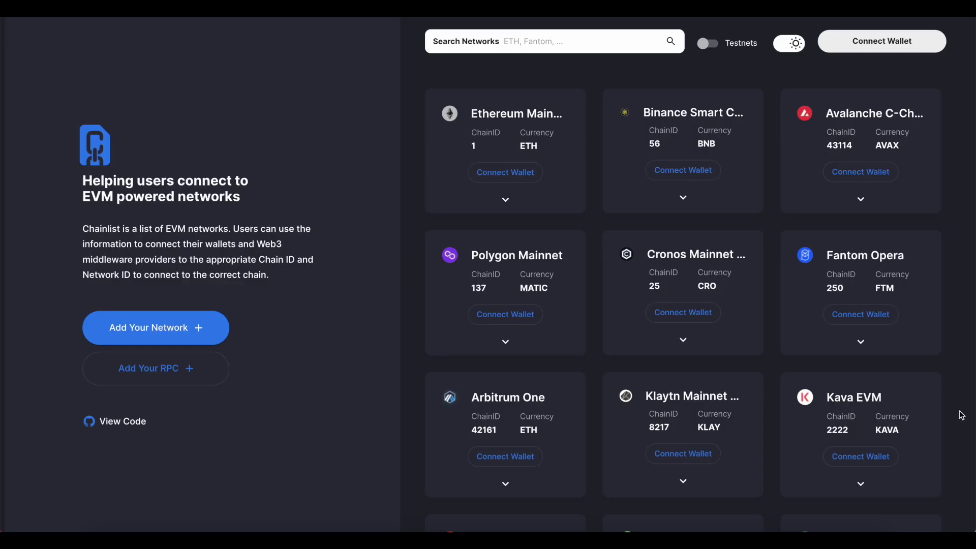
Step: Choose Connect Wallet on the Fantom Opera (ChainID 250) card to launch MetaMask
click(887, 318)
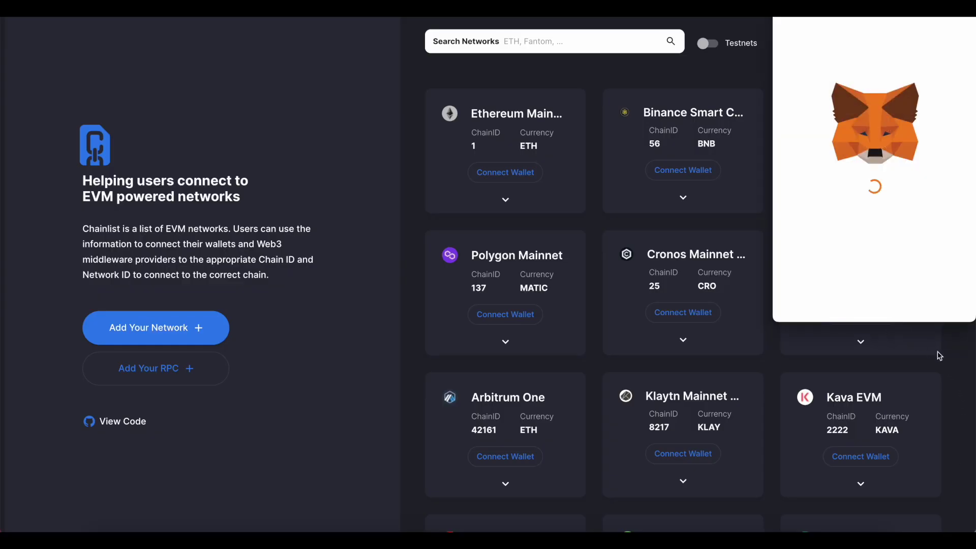